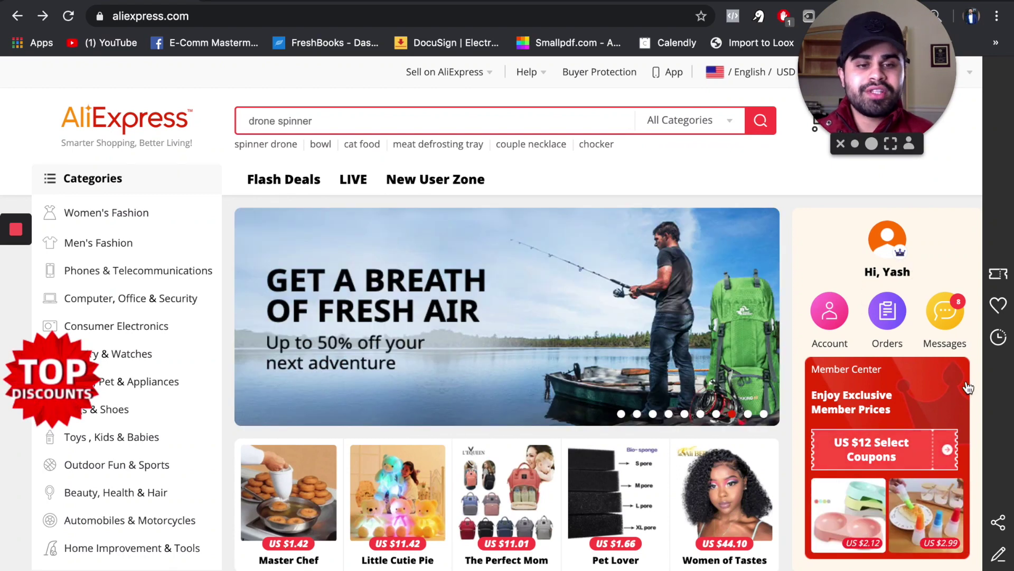
Open the Dropshipping Center from the AliExpress account page and go to its product finder.
left_click(829, 309)
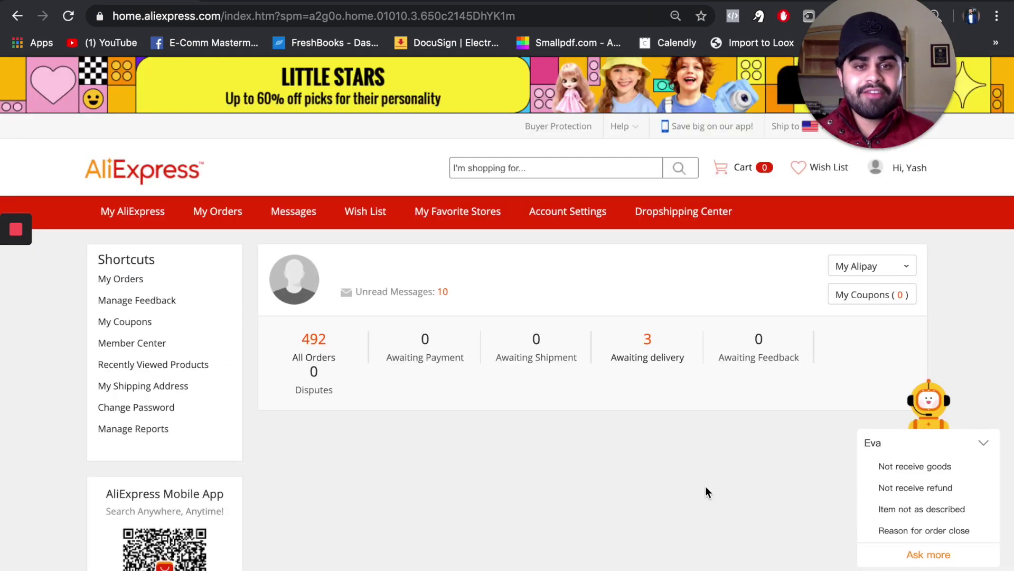
left_click(689, 220)
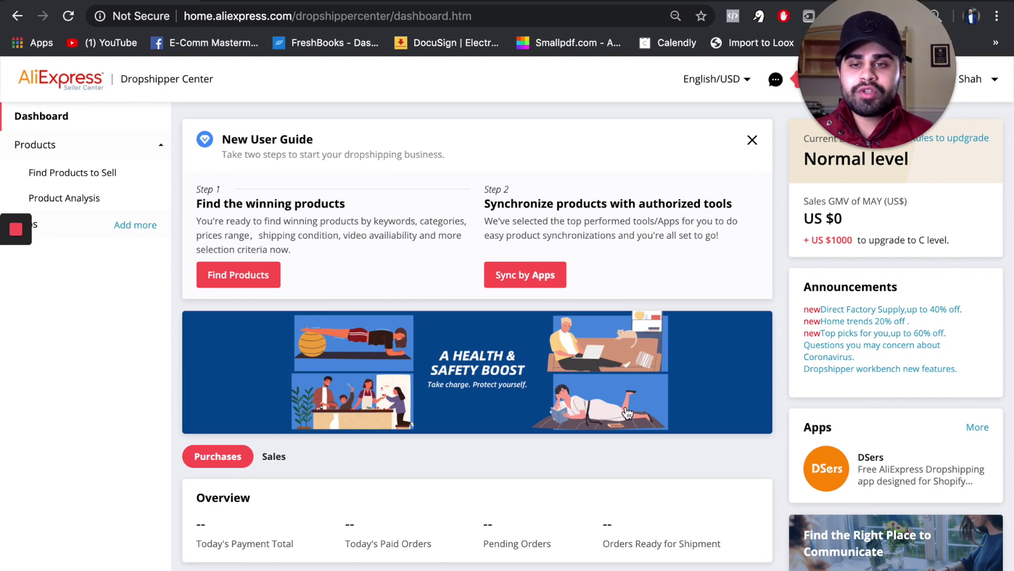
left_click(245, 280)
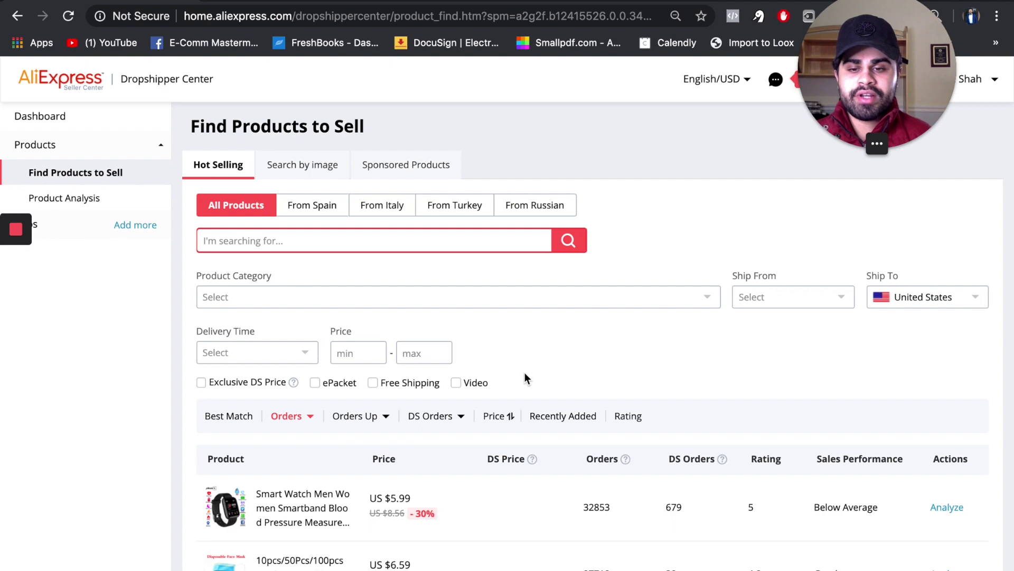
Examine the order-based sort options and review the order counts of the hot-selling products on the first results page.
mouse_move(302, 420)
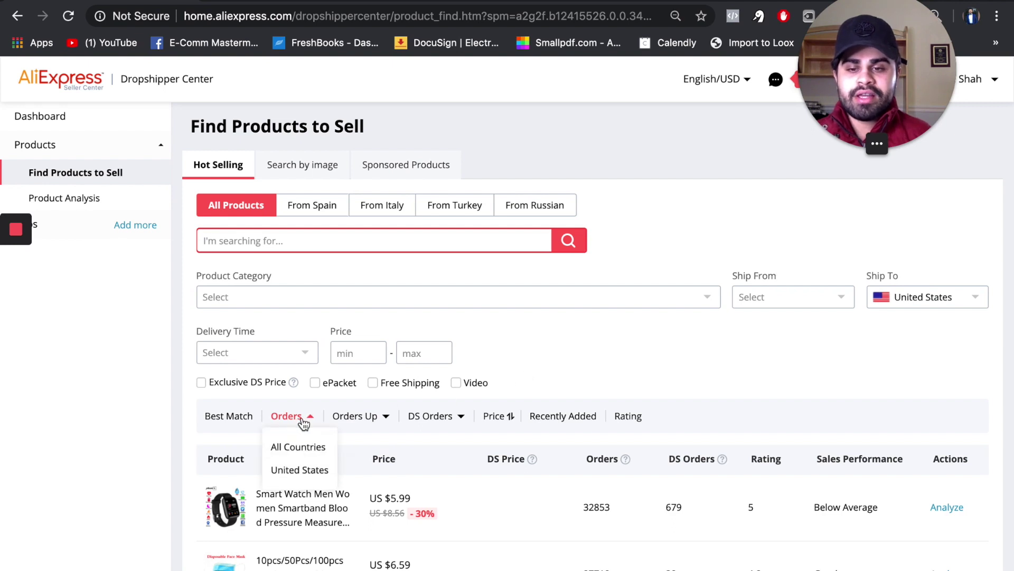
left_click(303, 420)
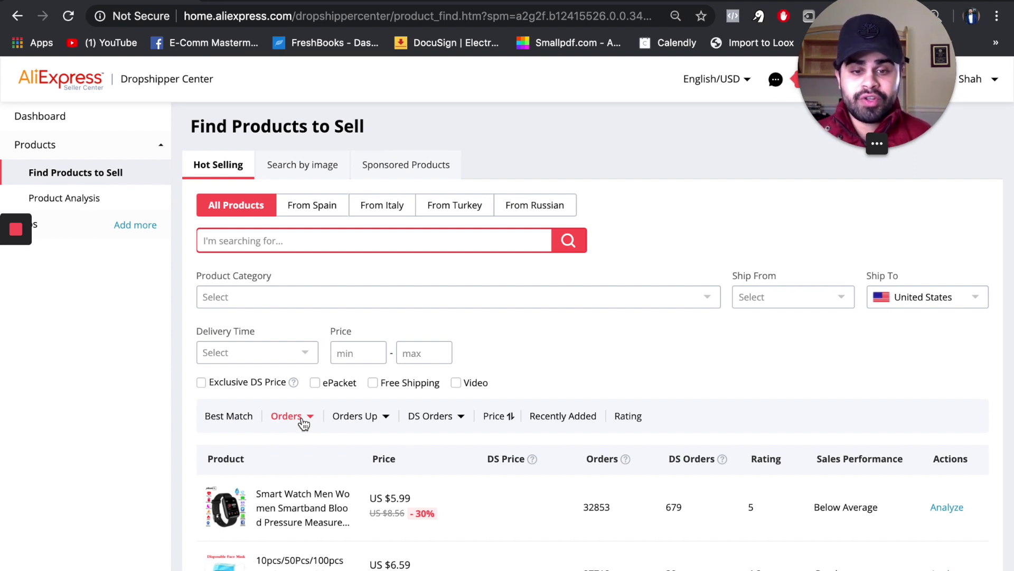
scroll(484, 525, "down", 3)
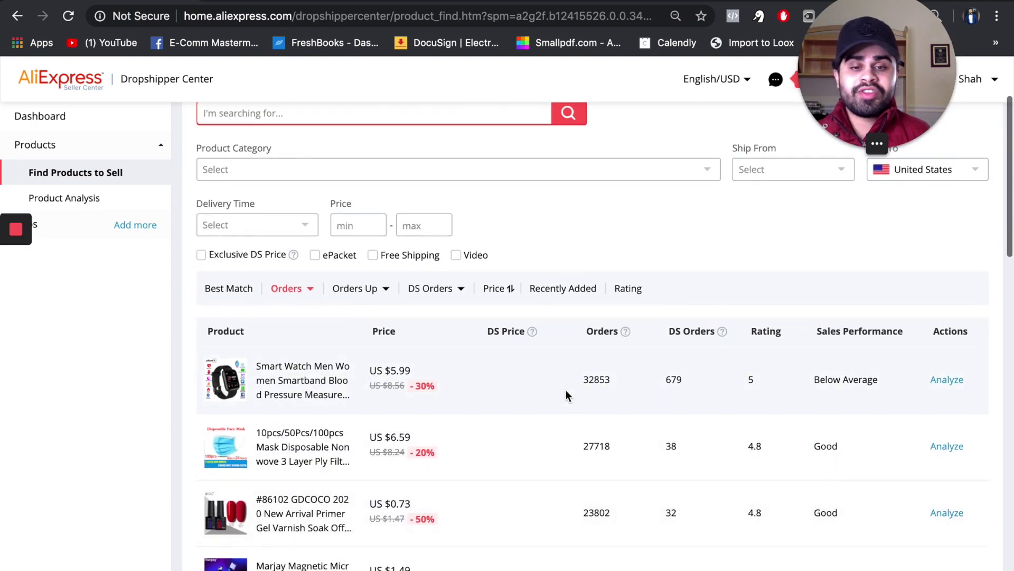
scroll(611, 499, "down", 1)
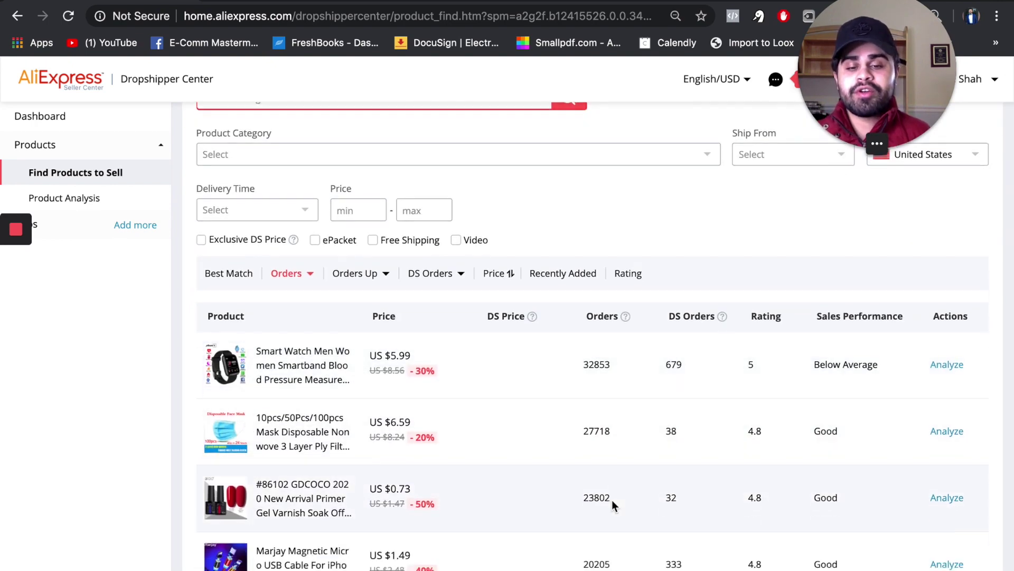
scroll(612, 500, "down", 8)
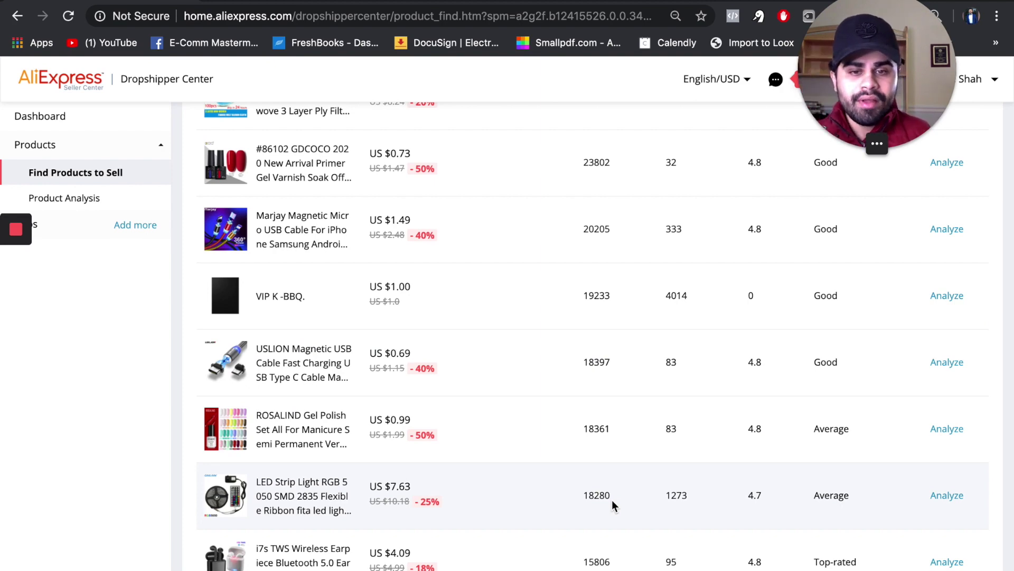
scroll(611, 500, "up", 10)
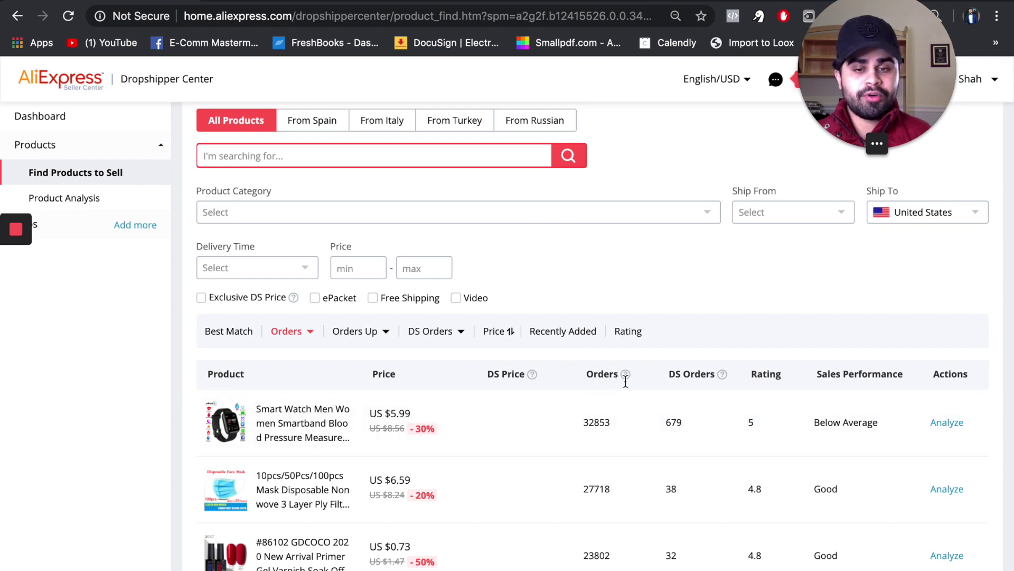
scroll(626, 382, "down", 7)
scroll(625, 381, "down", 8)
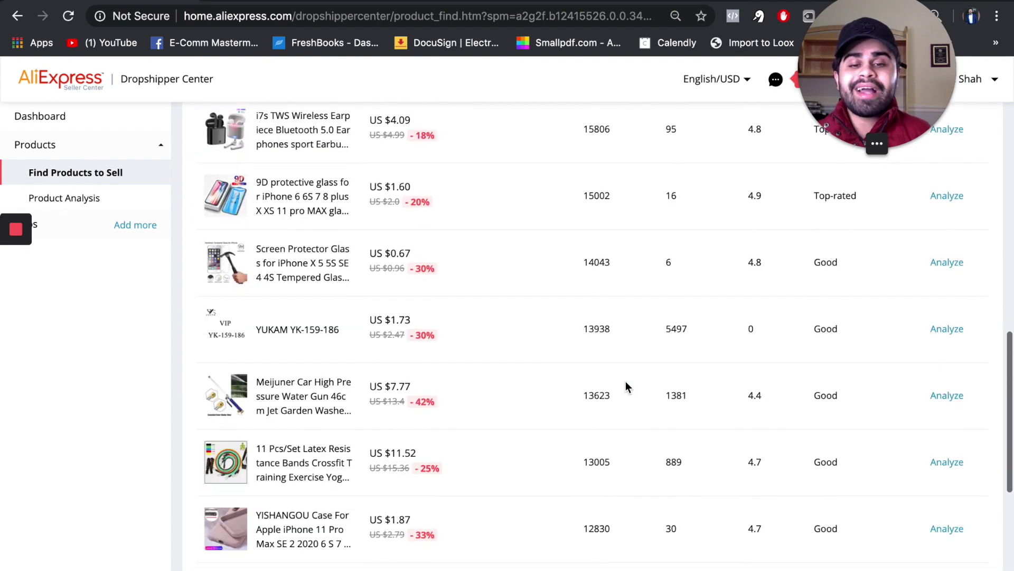
scroll(625, 382, "down", 7)
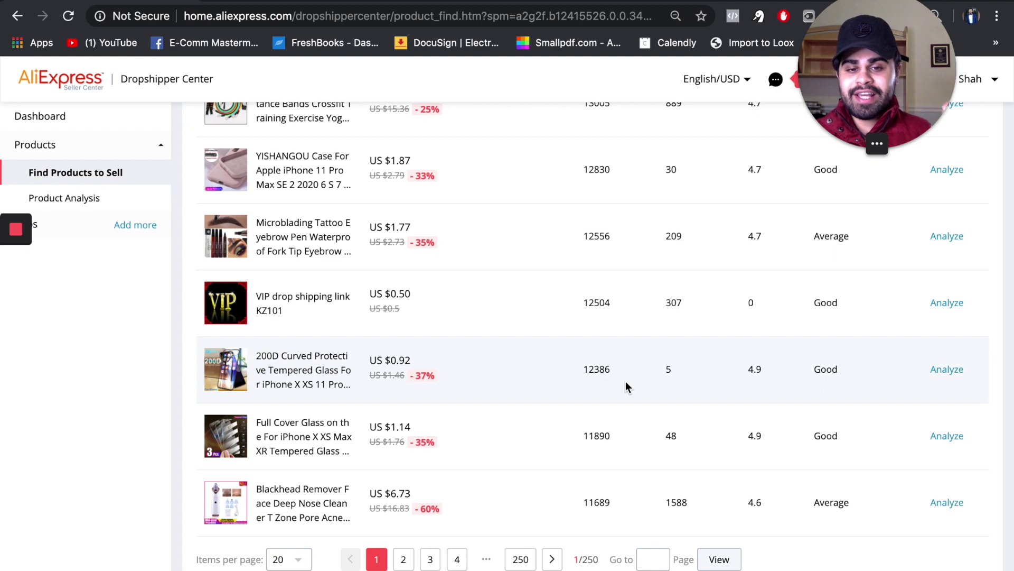
Jump to page 13 of the hot-selling product results and look through its order counts.
left_click(655, 561)
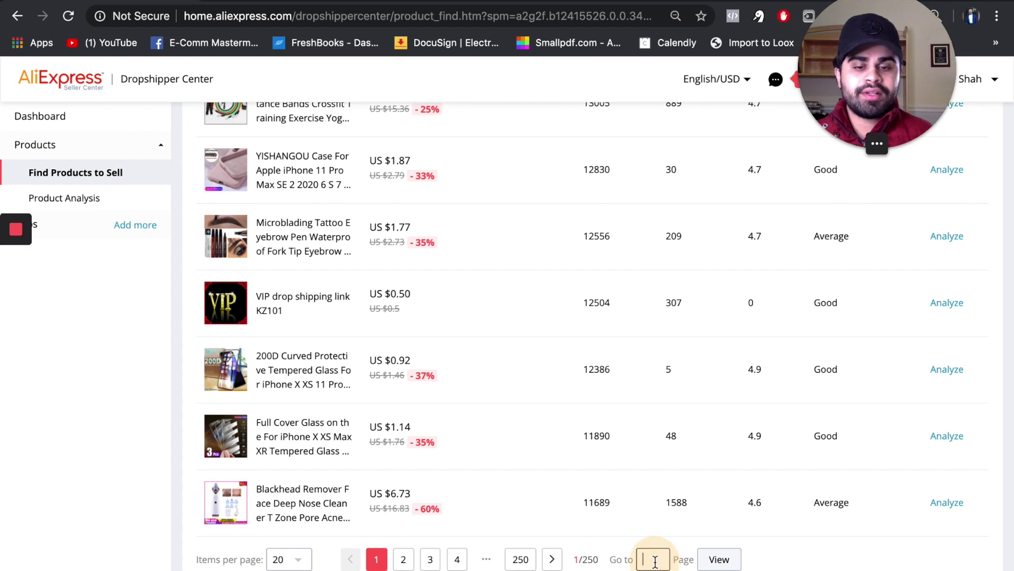
type("13")
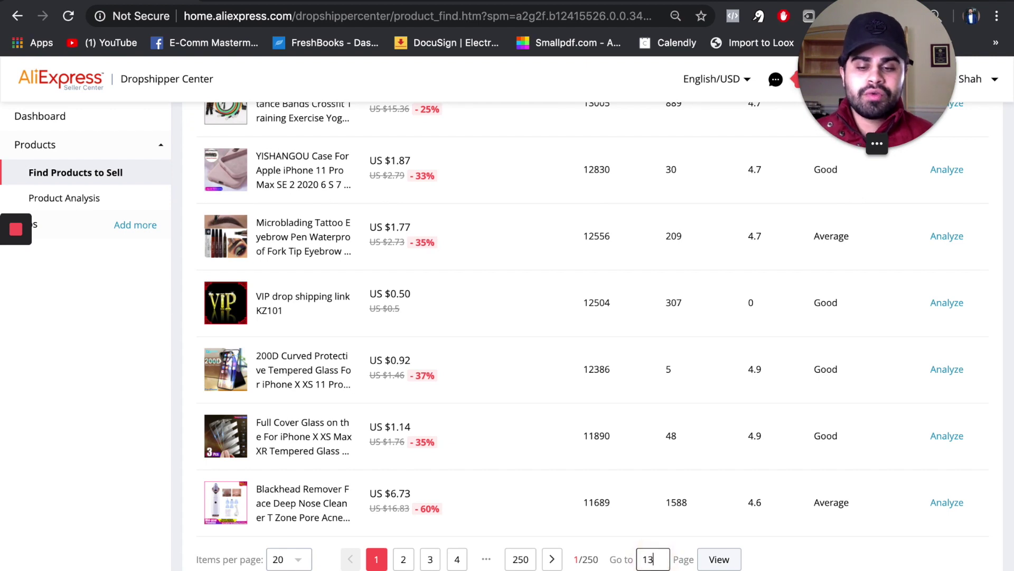
left_click(713, 561)
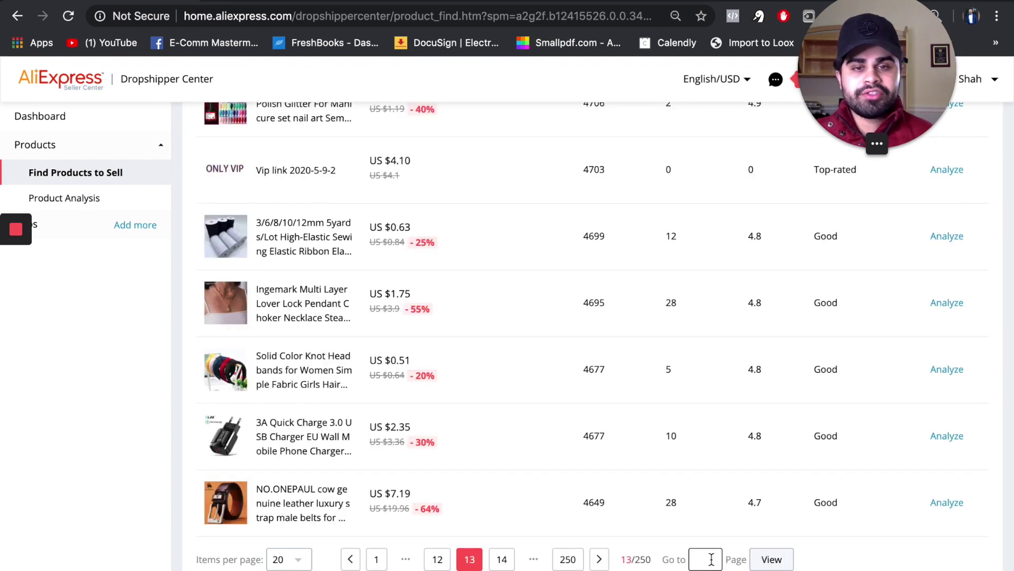
scroll(672, 419, "up", 15)
scroll(672, 420, "down", 15)
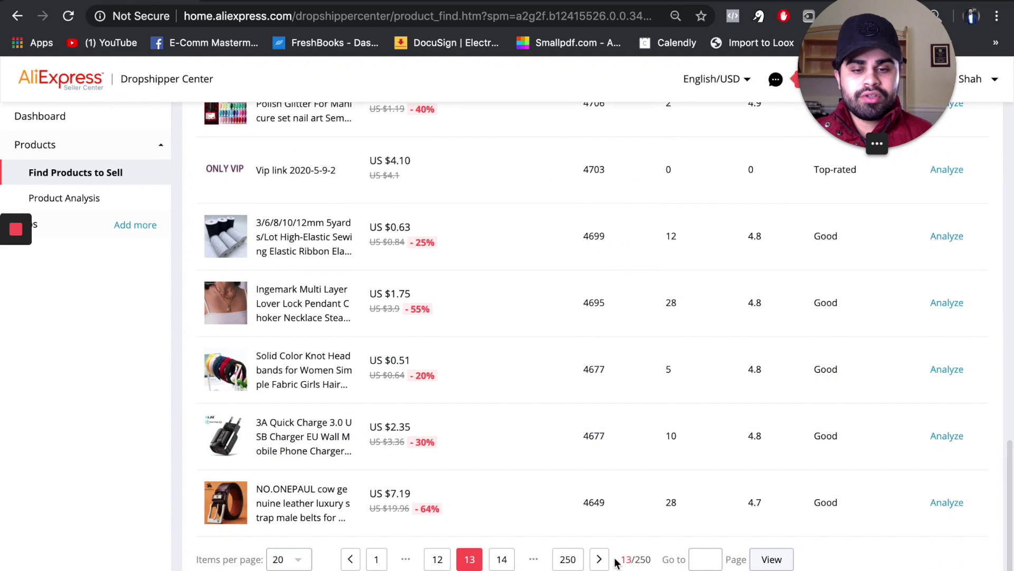
Go to page 12 of the product results and review the products and their order counts down to the end.
left_click(705, 559)
type("12")
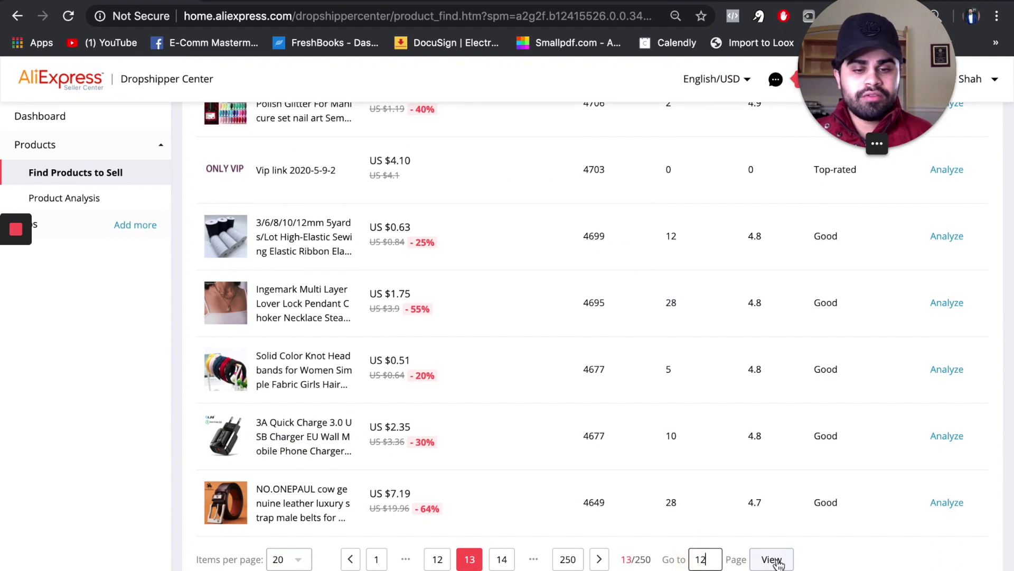
left_click(782, 563)
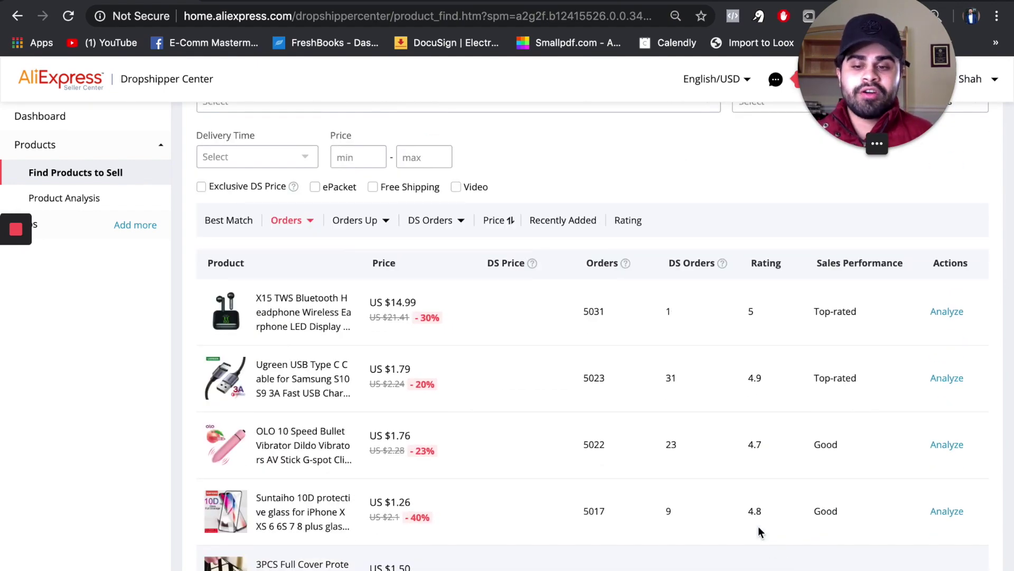
scroll(576, 479, "down", 5)
scroll(575, 480, "down", 7)
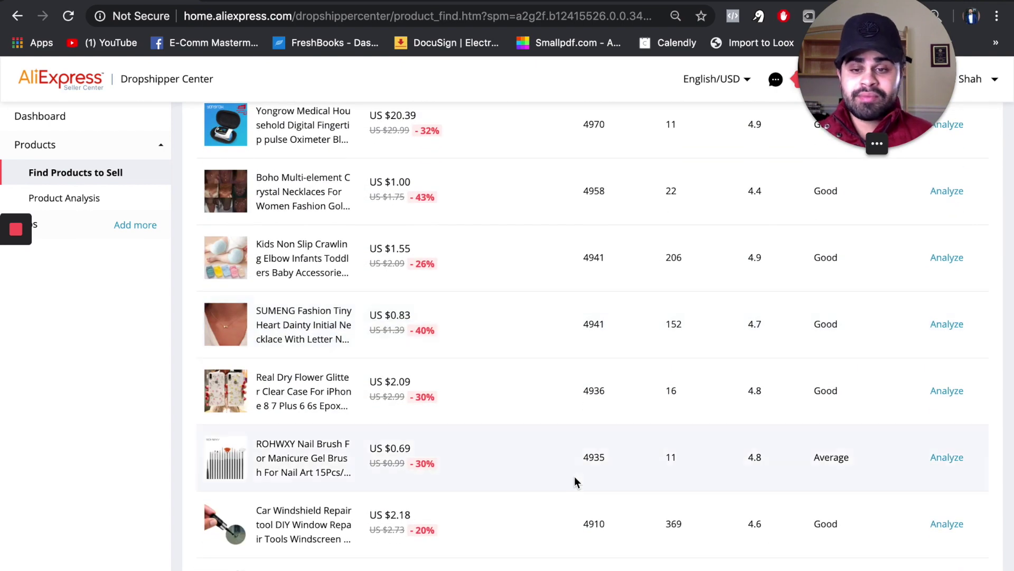
scroll(575, 476, "down", 4)
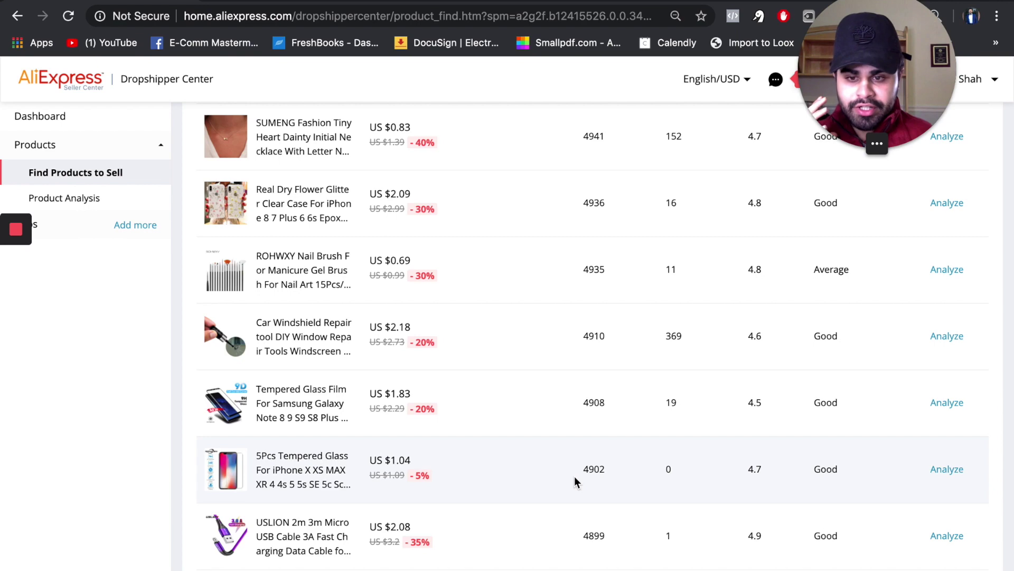
scroll(575, 476, "down", 3)
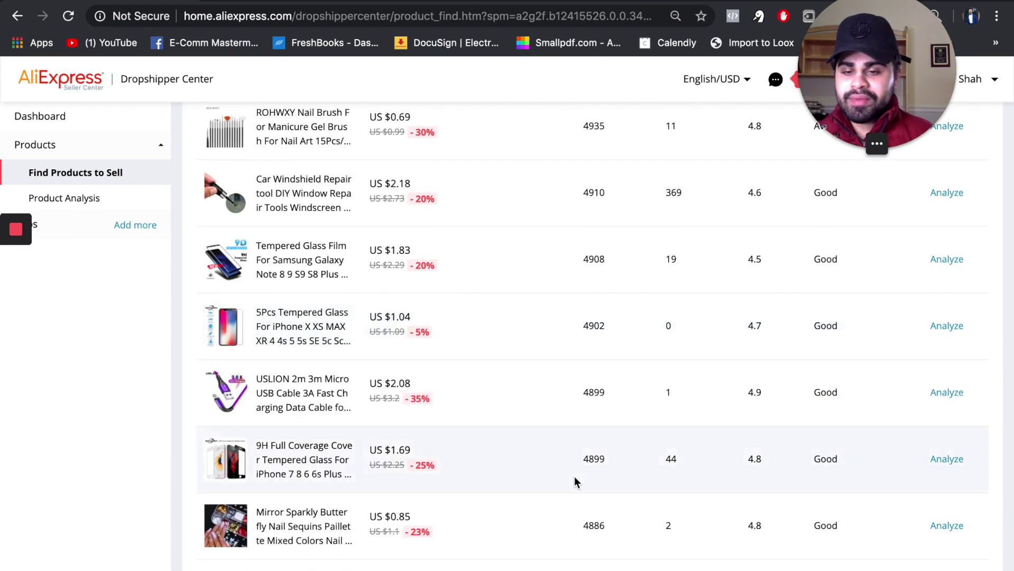
scroll(575, 477, "down", 2)
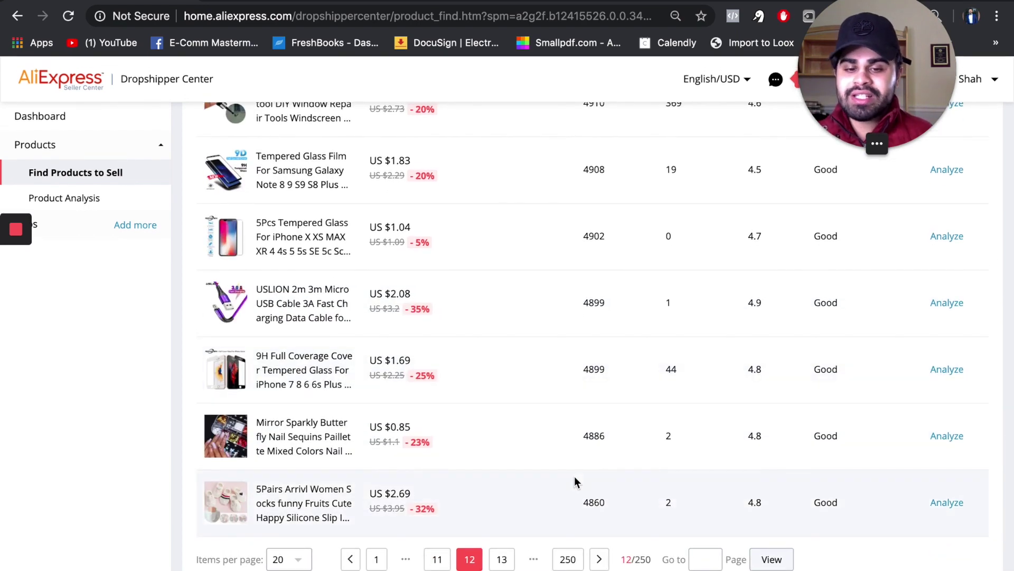
Advance to page 13 of the results and review its products starting from the highest order counts.
left_click(503, 560)
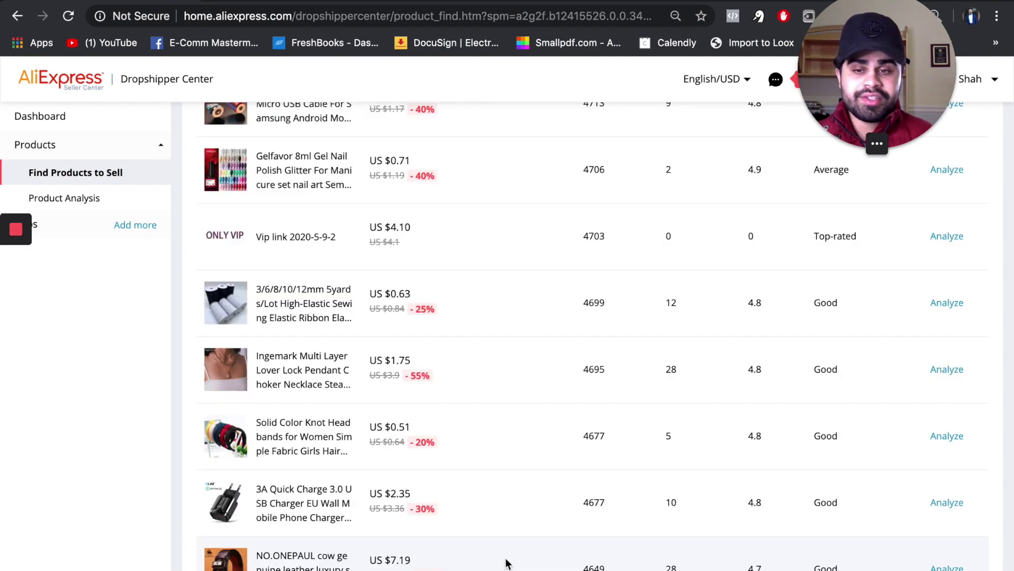
scroll(505, 562, "up", 5)
scroll(505, 563, "up", 10)
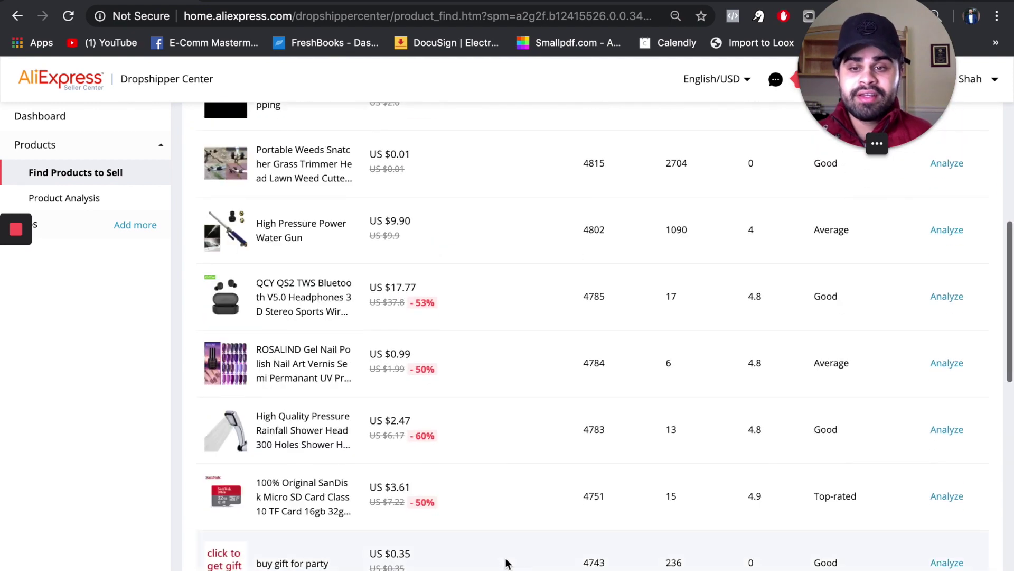
scroll(506, 563, "down", 3)
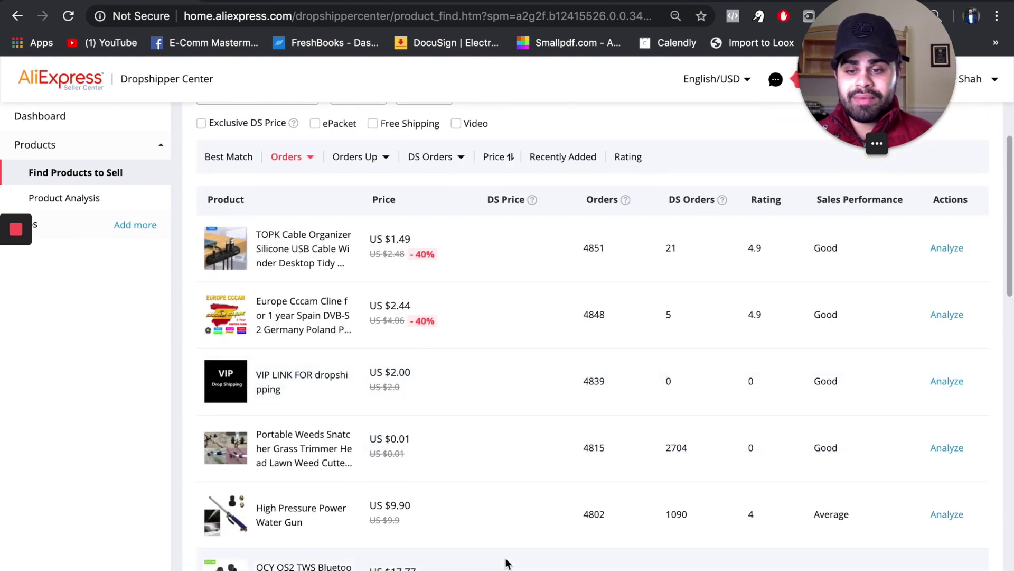
scroll(506, 563, "up", 2)
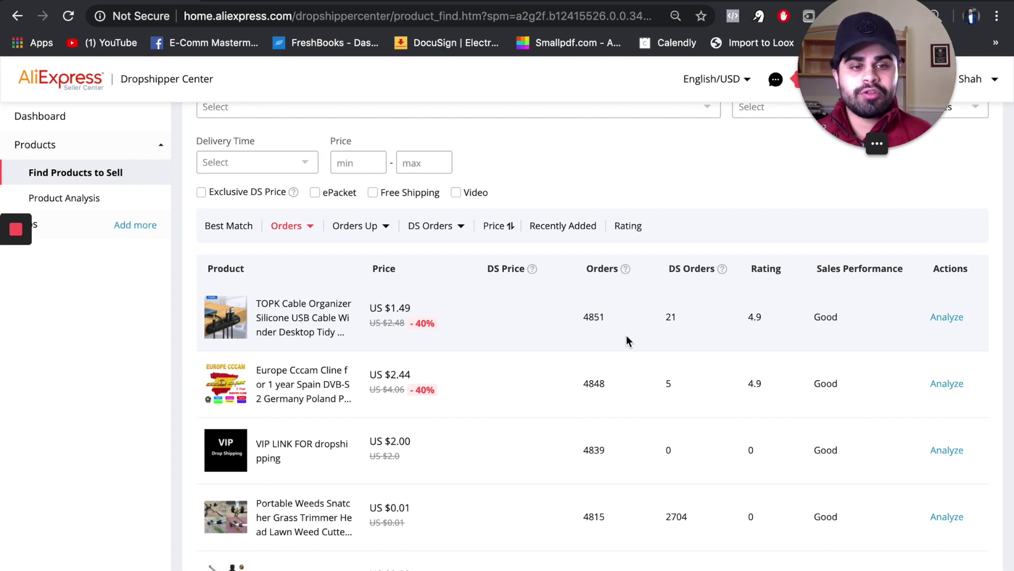
Examine the sales volume chart in the TOPK cable organizer's product analysis in a separate browser tab, and close that tab.
right_click(949, 318)
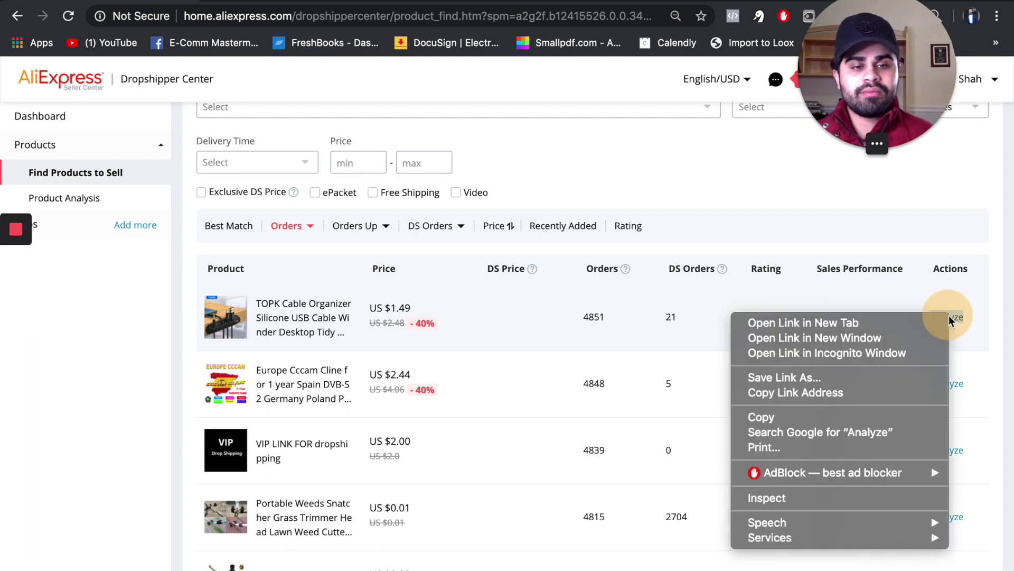
left_click(886, 325)
left_click(280, 1)
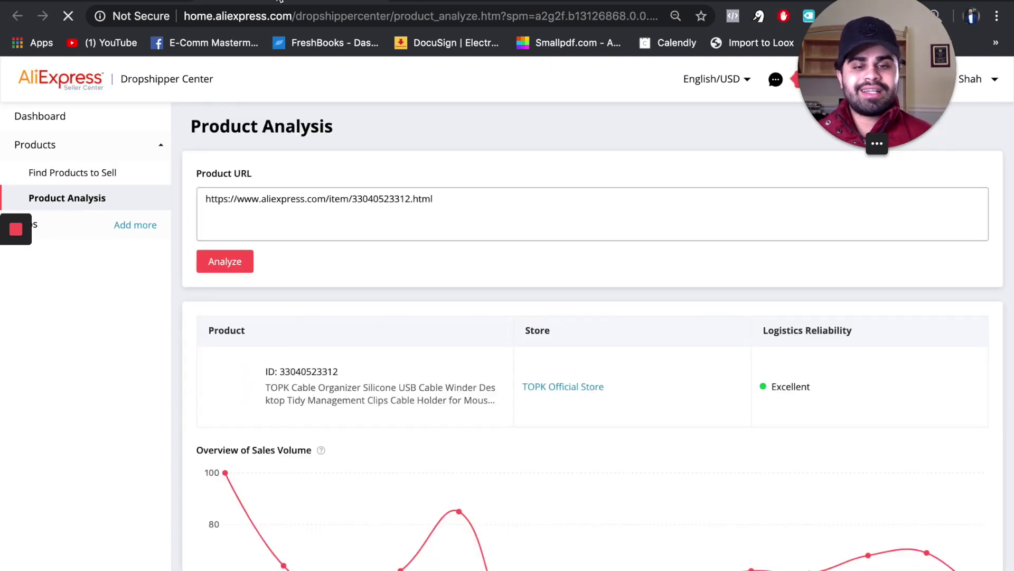
scroll(586, 201, "down", 3)
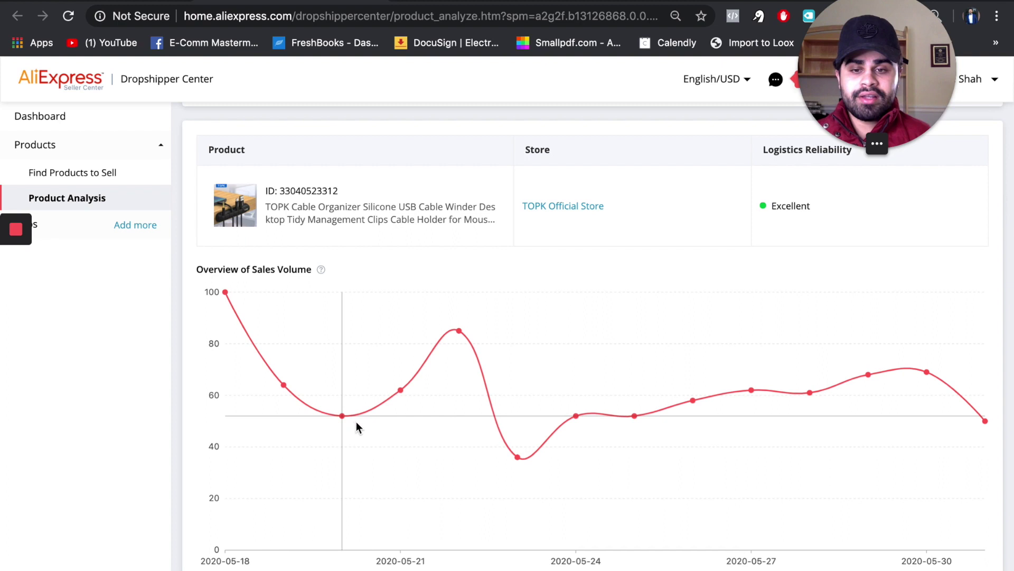
mouse_move(388, 402)
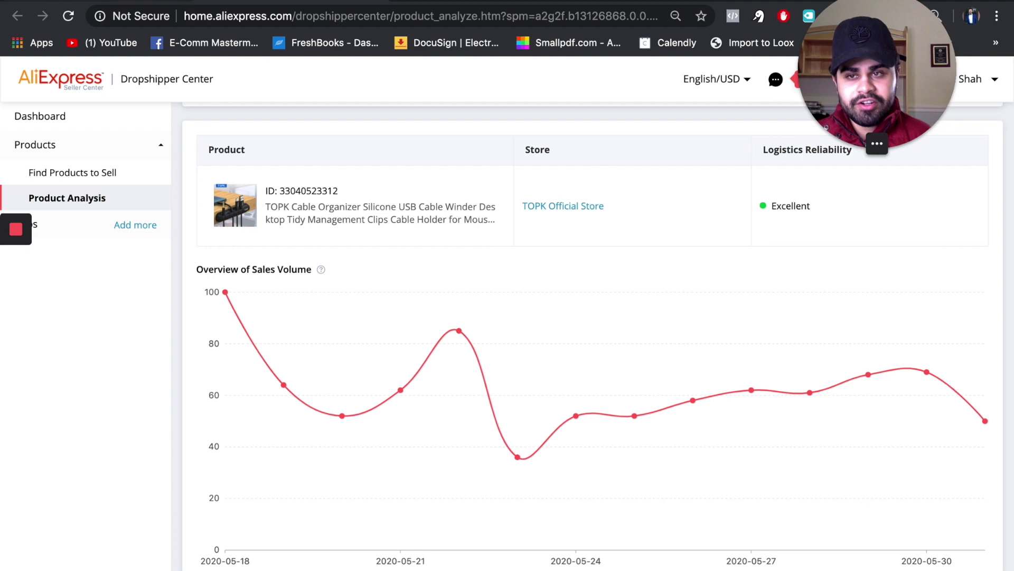
key("ctrl+w")
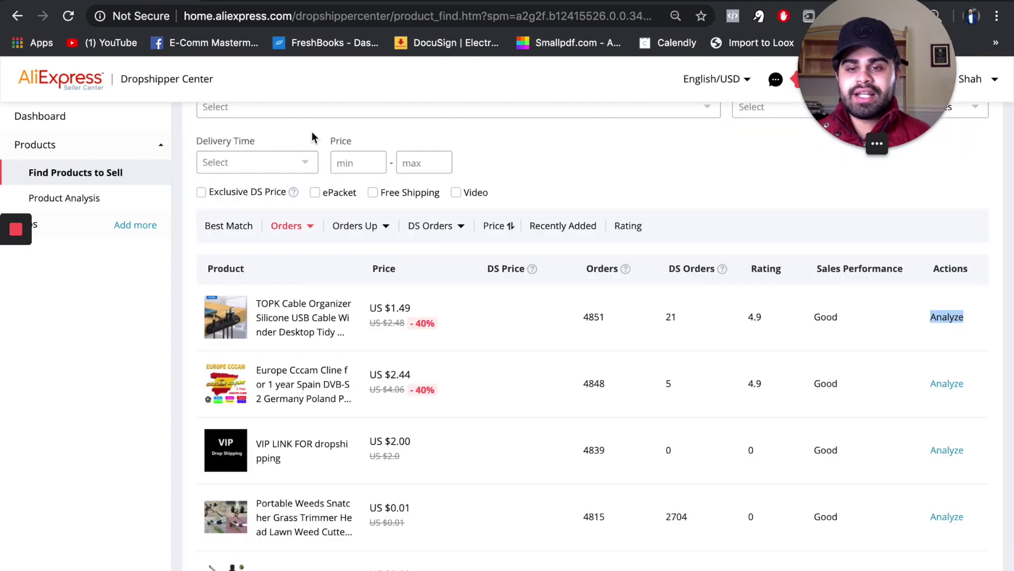
Duplicate the browser tab containing the product finder results.
scroll(419, 317, "up", 2)
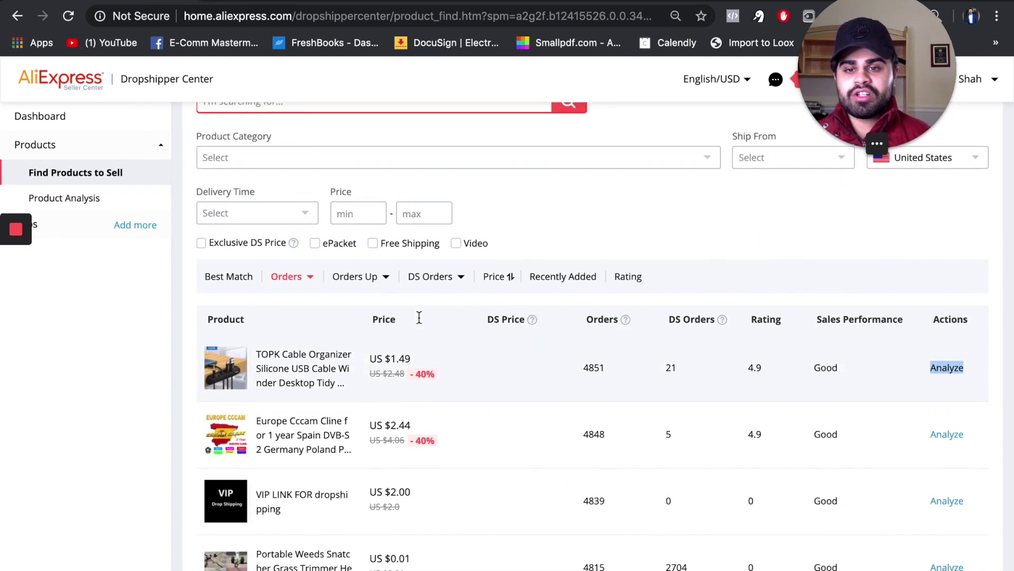
scroll(419, 317, "up", 1)
right_click(98, 3)
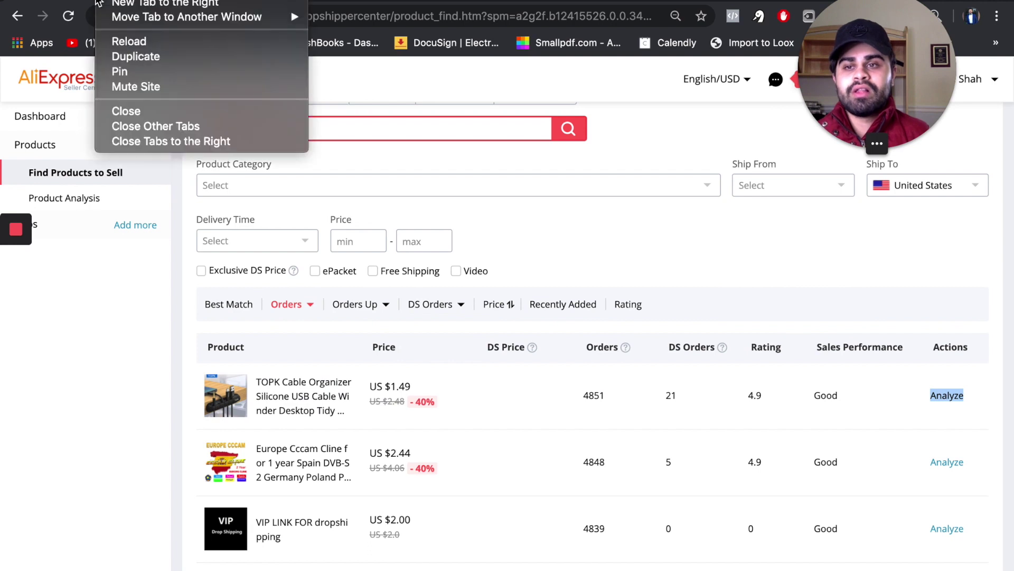
left_click(139, 56)
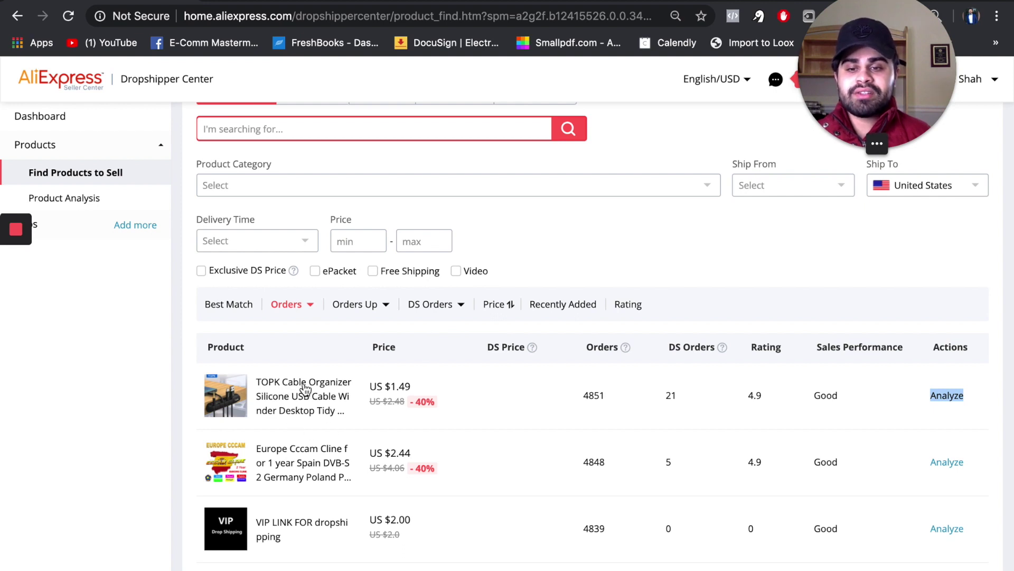
Reload the product finder page and search all products for "cable organizer".
key("super+r")
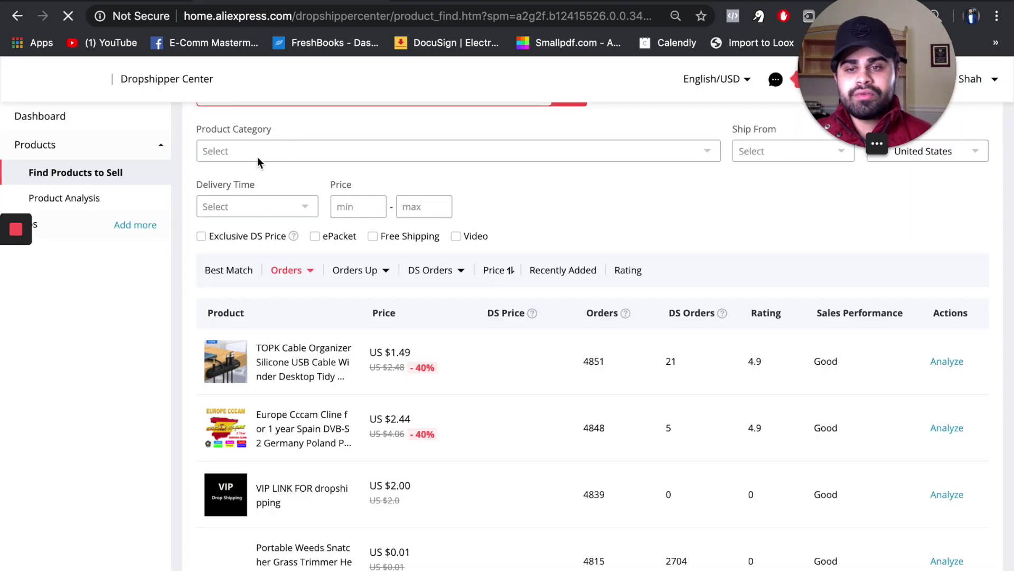
scroll(258, 157, "up", 3)
left_click(248, 210)
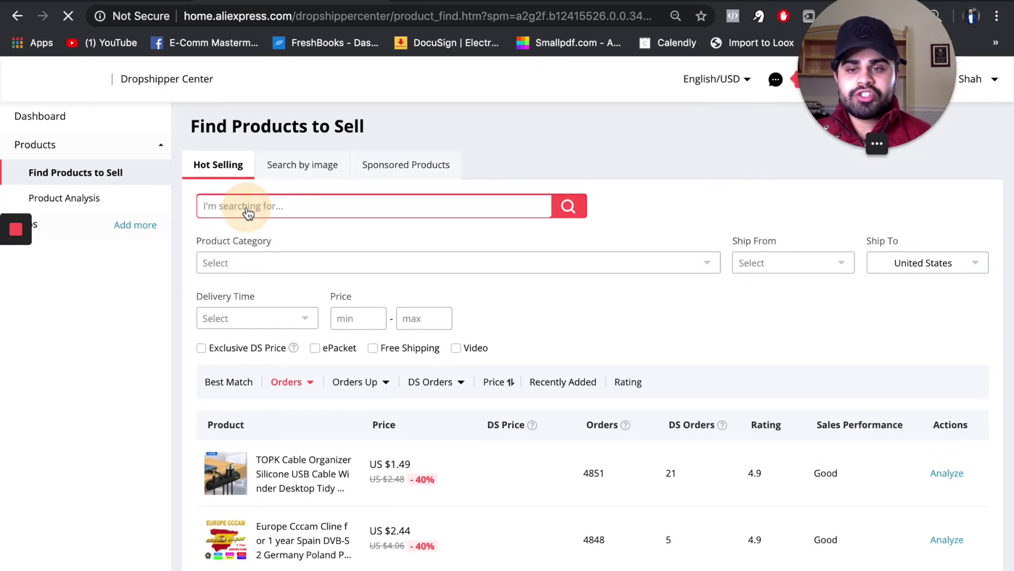
type("cable organiza")
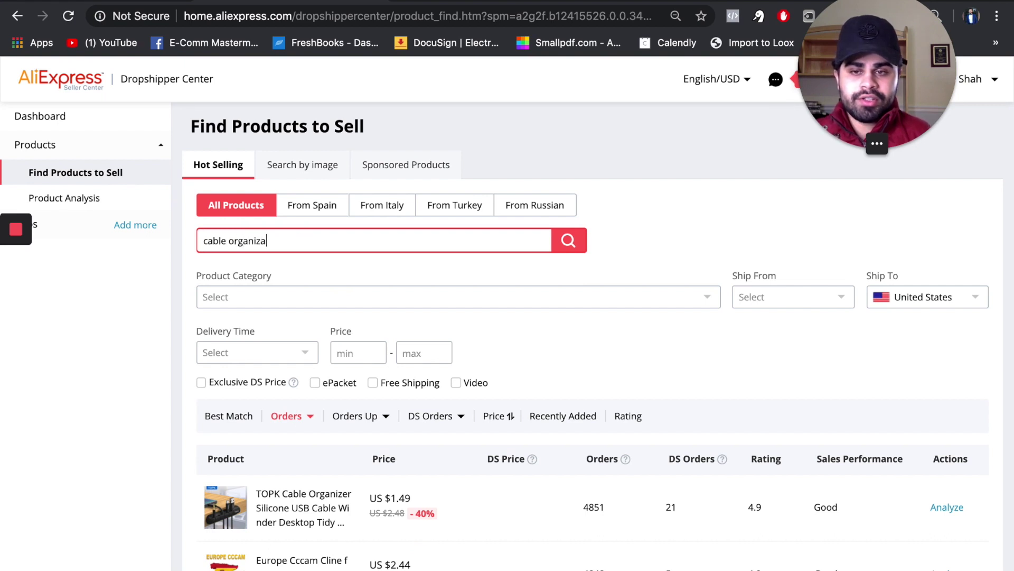
key("BackSpace")
type("er")
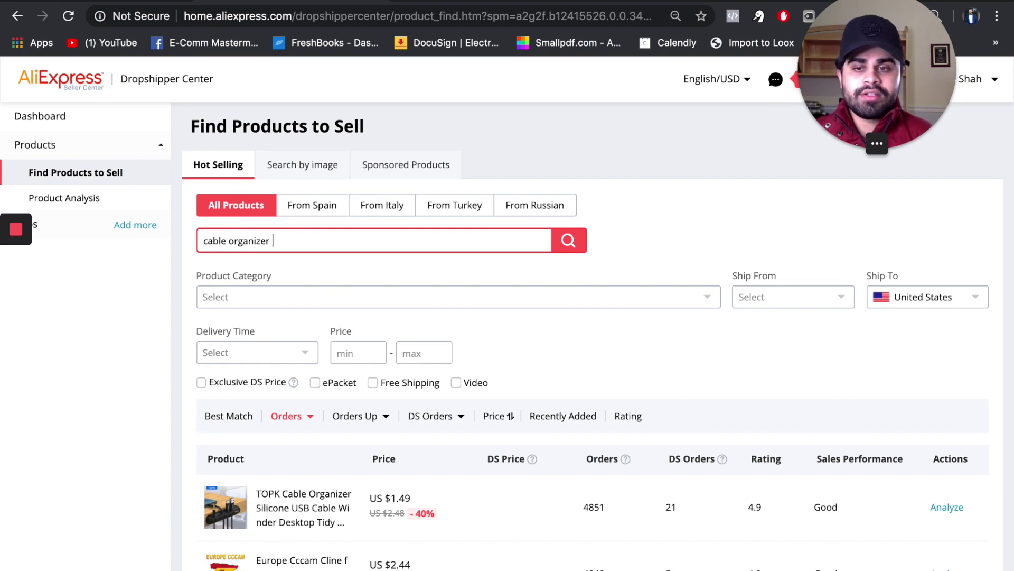
left_click(566, 242)
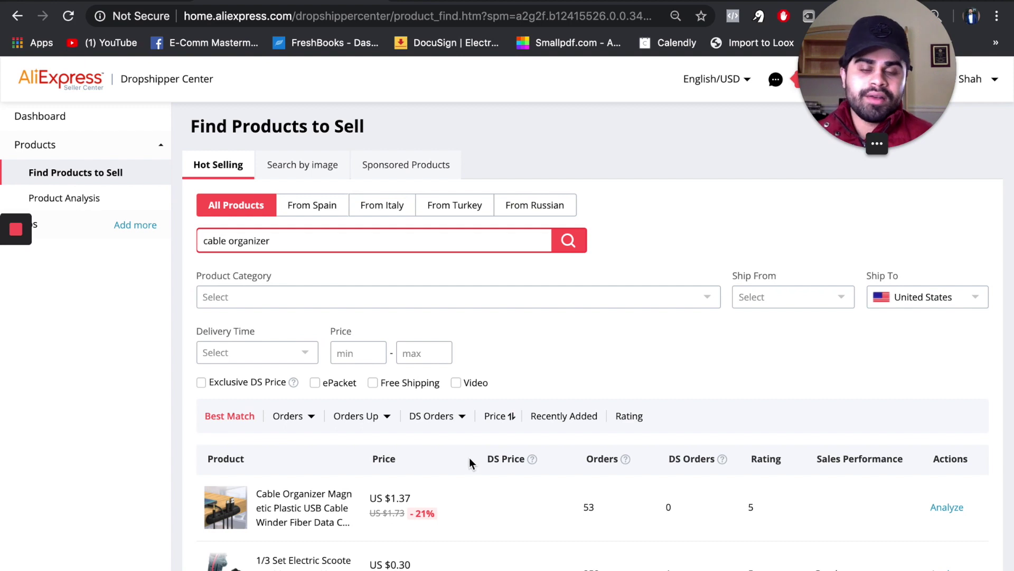
Sort the cable organizer results by orders and review the listed products with their prices and order counts.
mouse_move(306, 419)
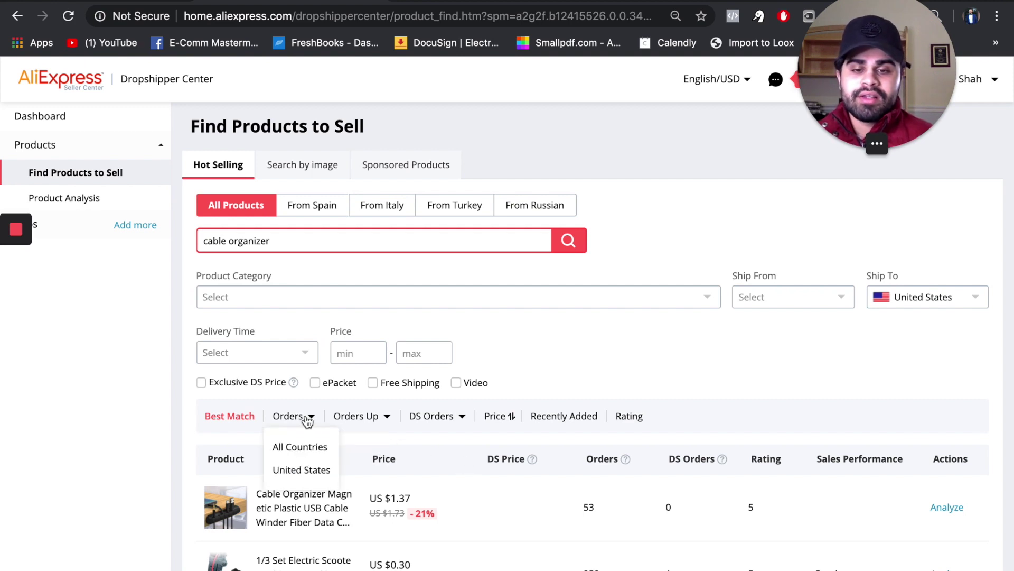
left_click(307, 420)
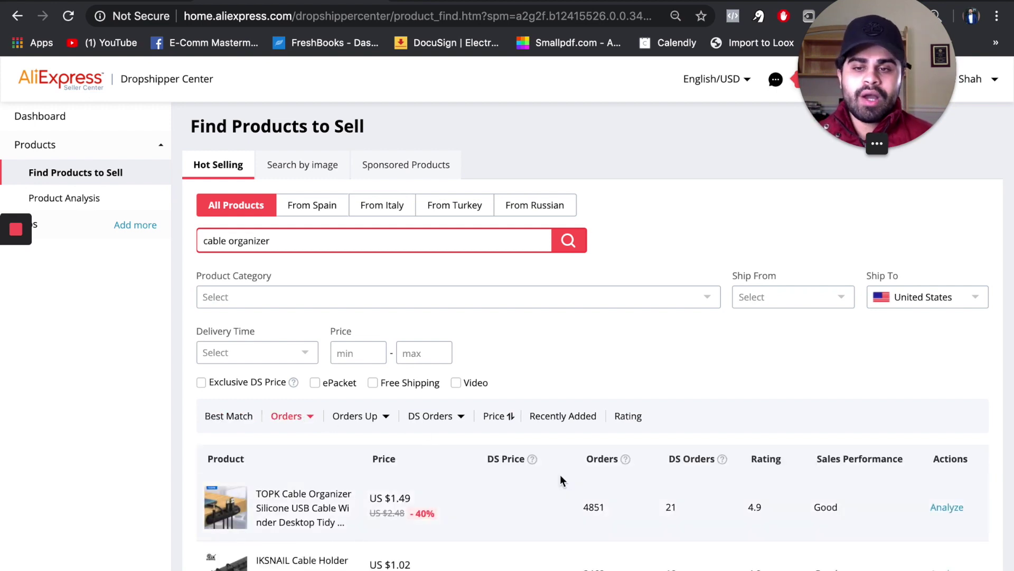
scroll(560, 474, "down", 1)
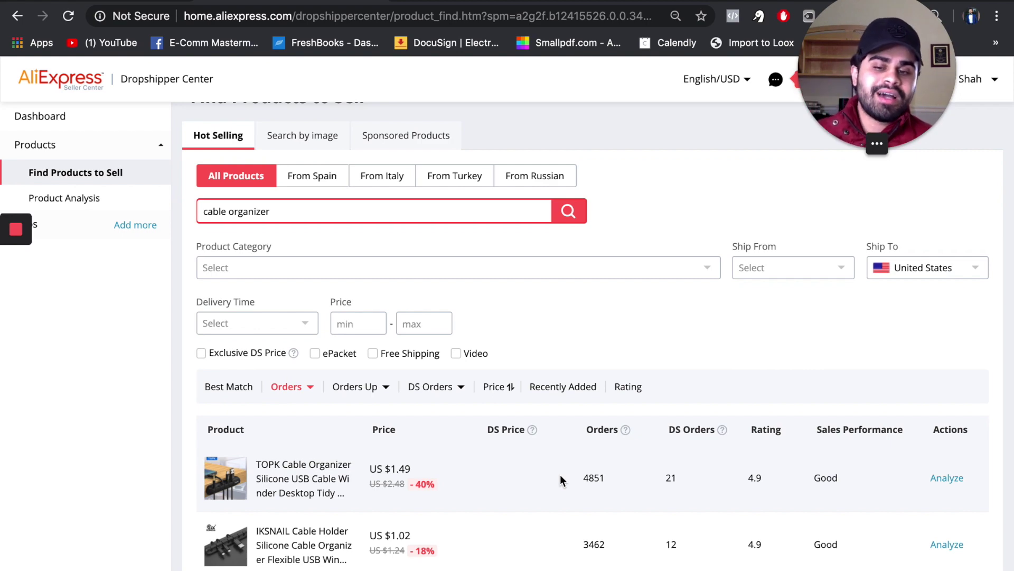
scroll(560, 479, "down", 3)
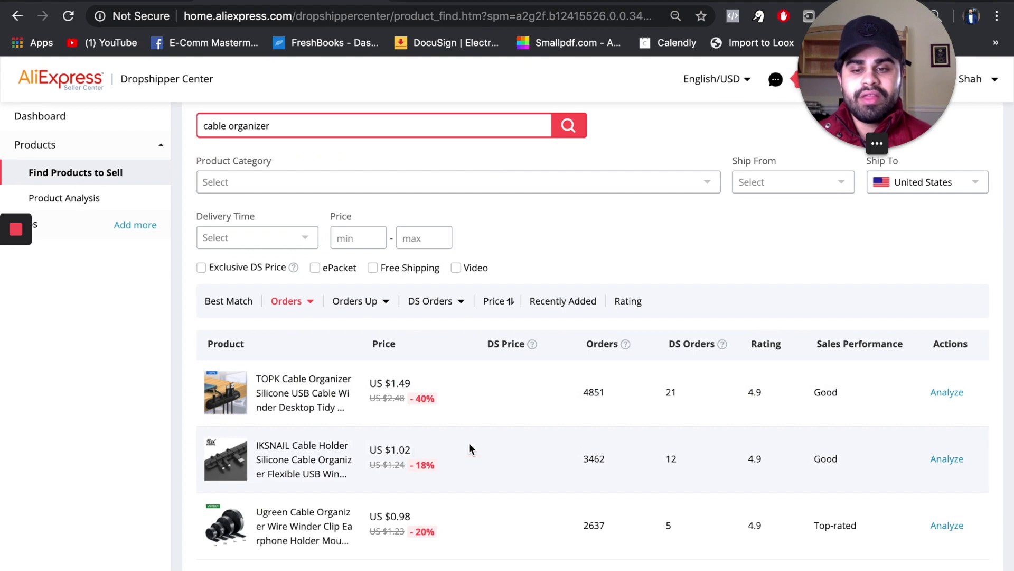
scroll(514, 461, "down", 3)
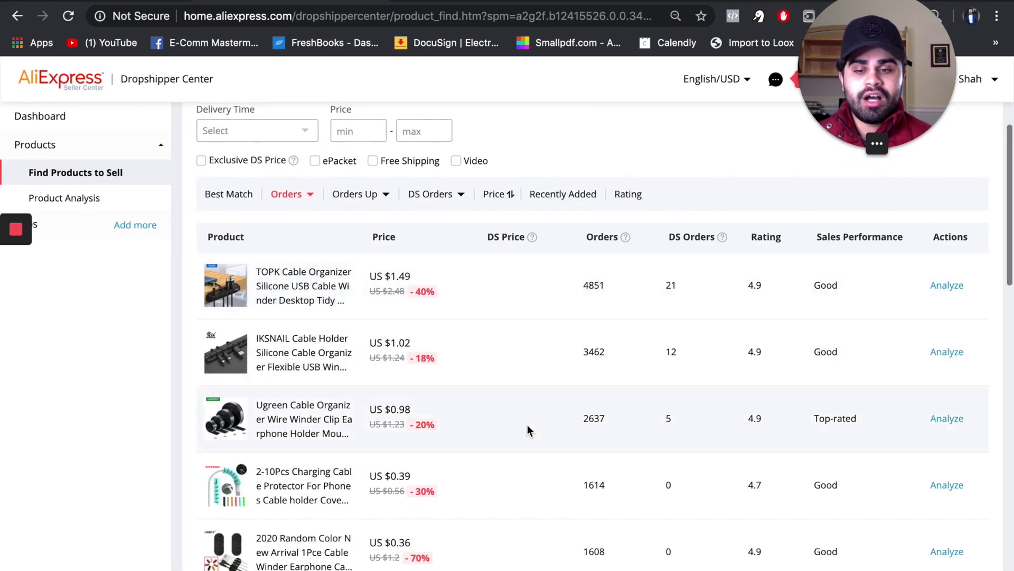
scroll(614, 318, "down", 5)
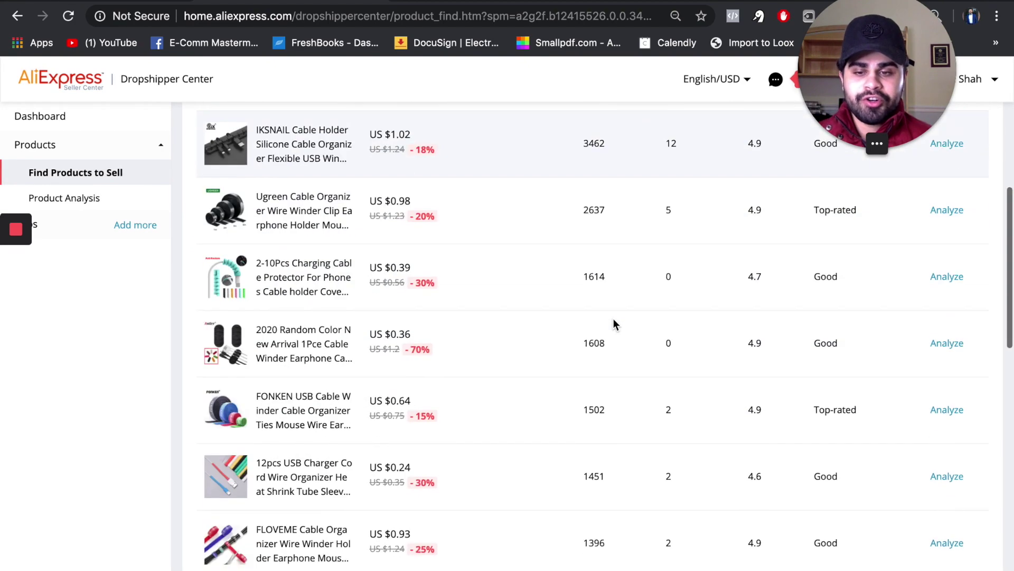
right_click(613, 319)
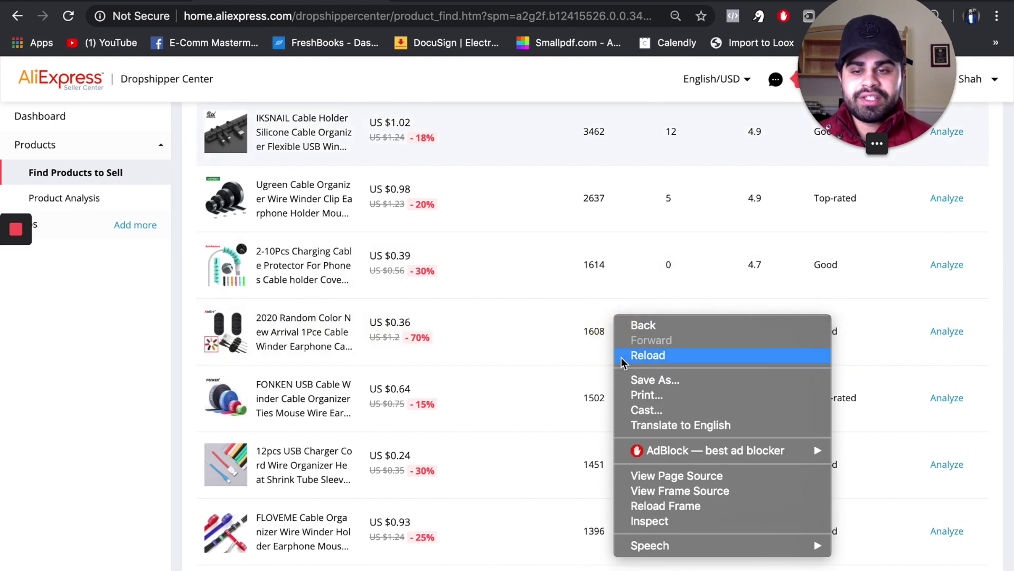
left_click(511, 498)
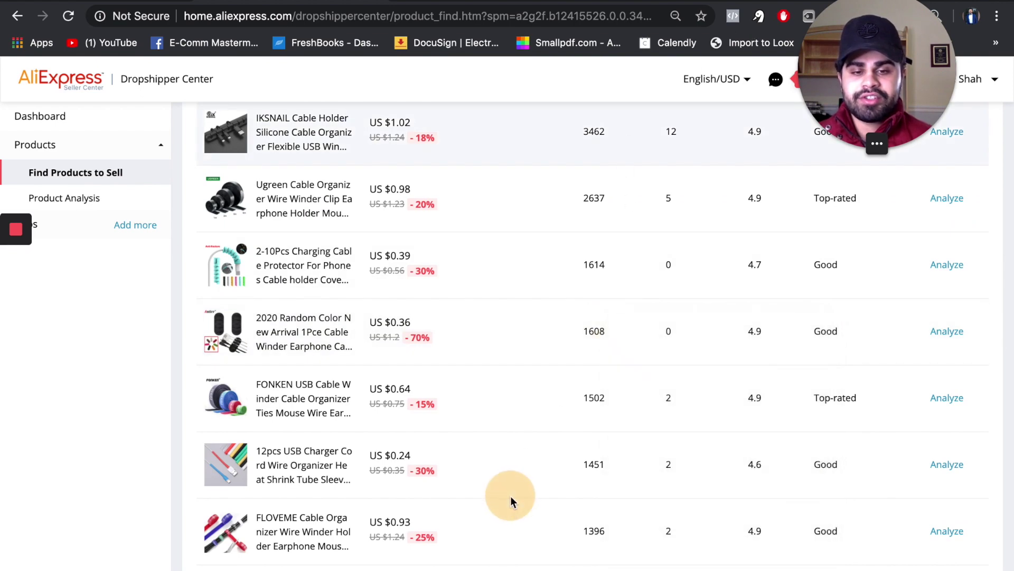
scroll(510, 500, "down", 15)
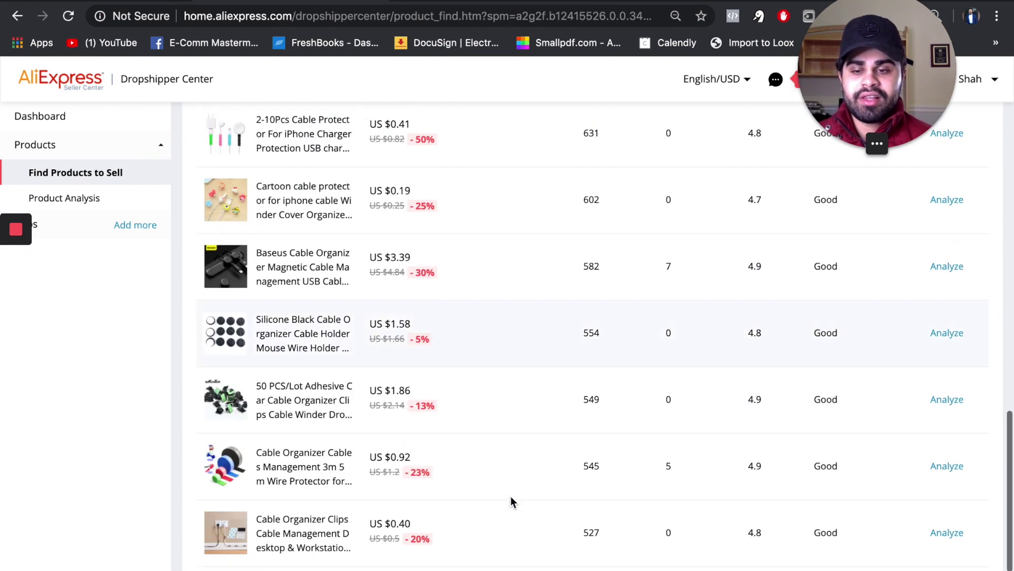
scroll(510, 500, "down", 2)
scroll(510, 499, "up", 20)
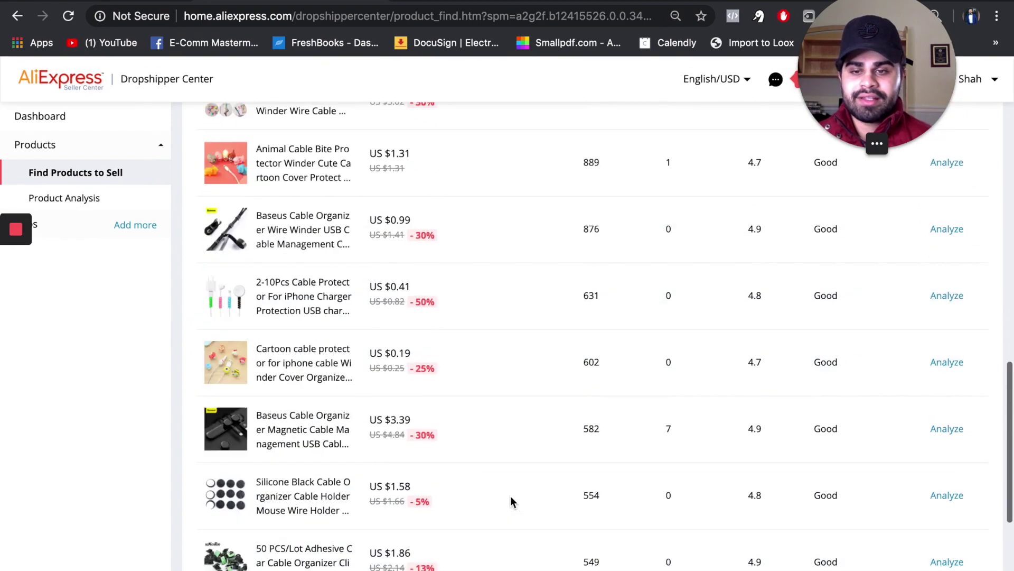
scroll(511, 501, "down", 2)
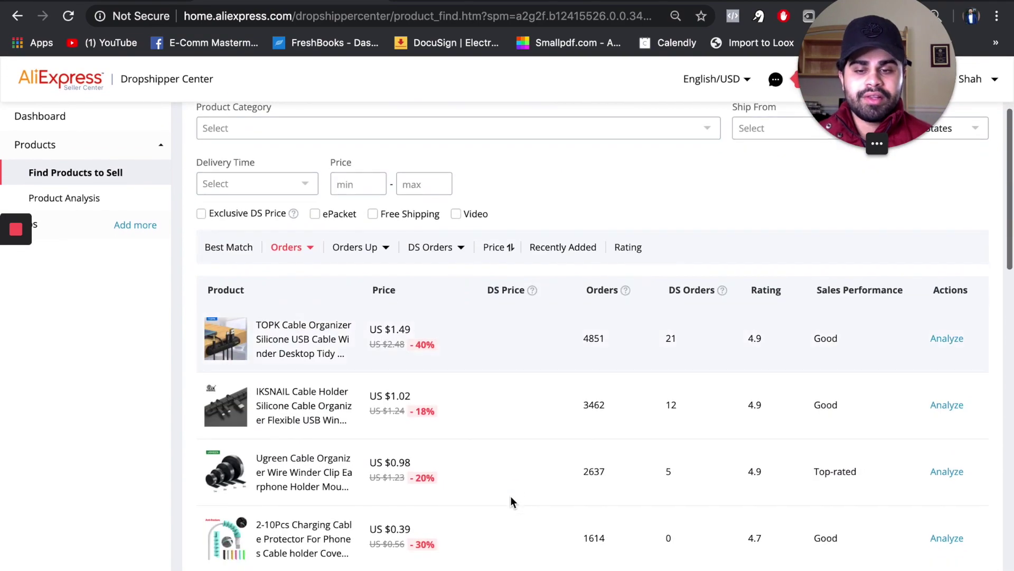
Compare the sales volume chart in the IKSNAIL cable holder's product analysis with the TOPK cable organizer's, and close the analysis tab.
left_click(948, 404)
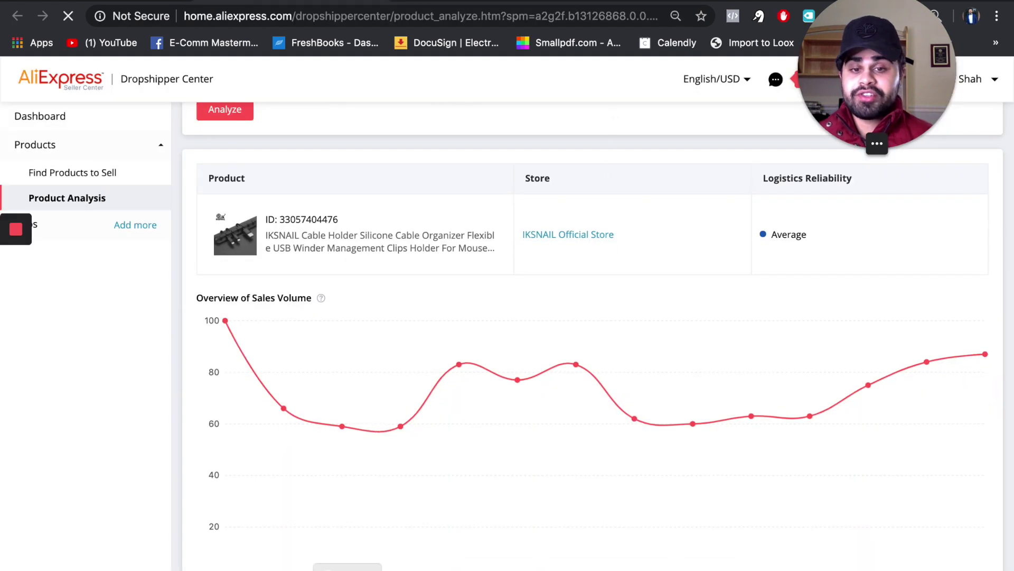
mouse_move(347, 568)
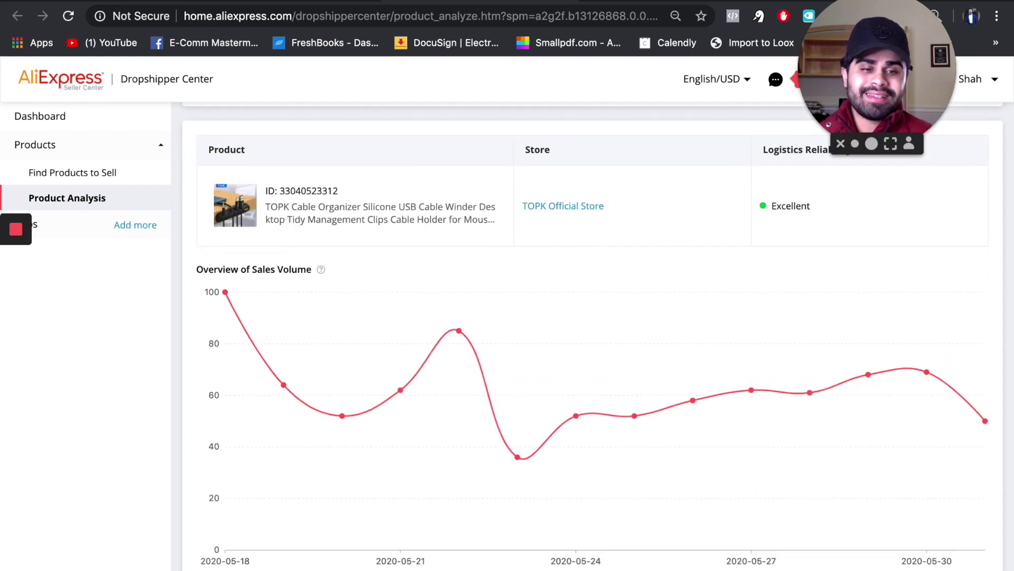
mouse_move(924, 394)
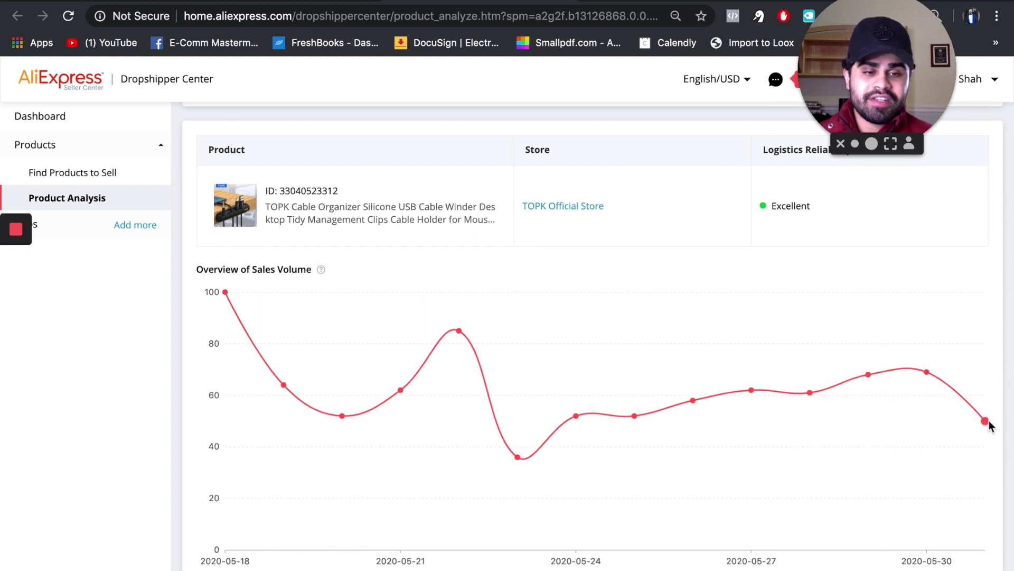
mouse_move(637, 427)
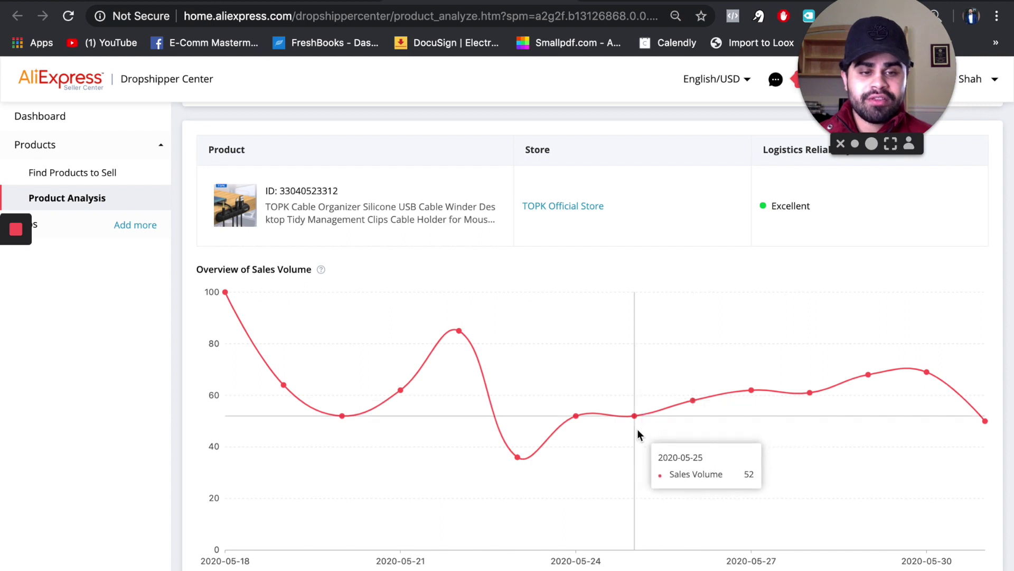
mouse_move(985, 427)
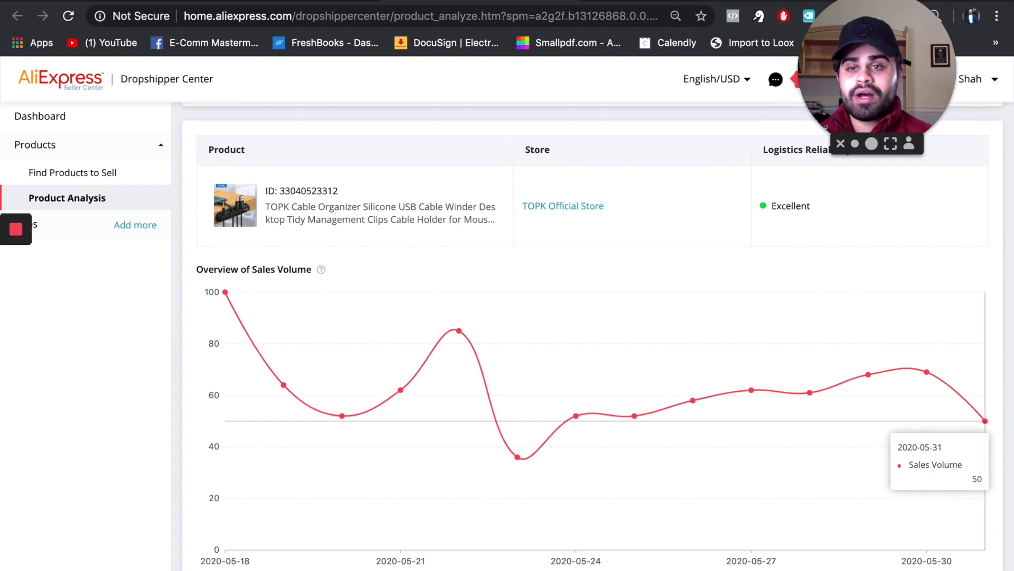
mouse_move(625, 405)
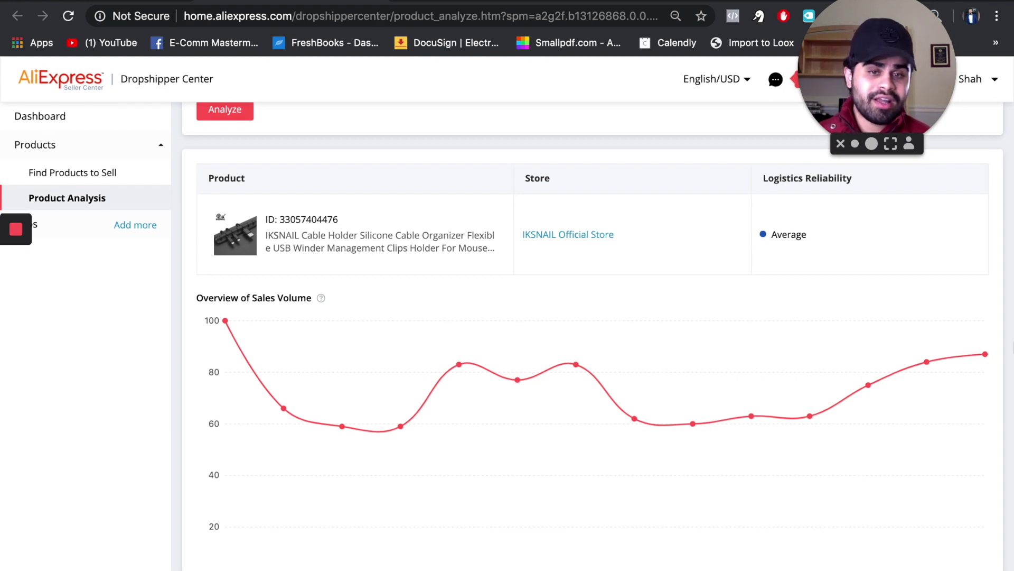
key("ctrl+w")
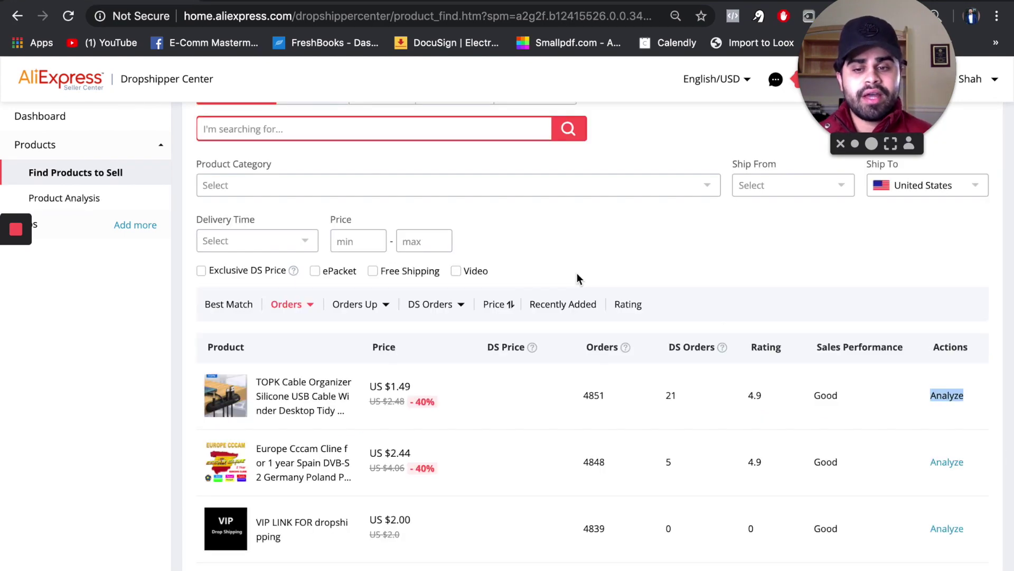
Continue through the unfiltered product results from page 13 to page 15, reviewing the products and their order counts.
scroll(577, 279, "down", 3)
scroll(578, 279, "down", 2)
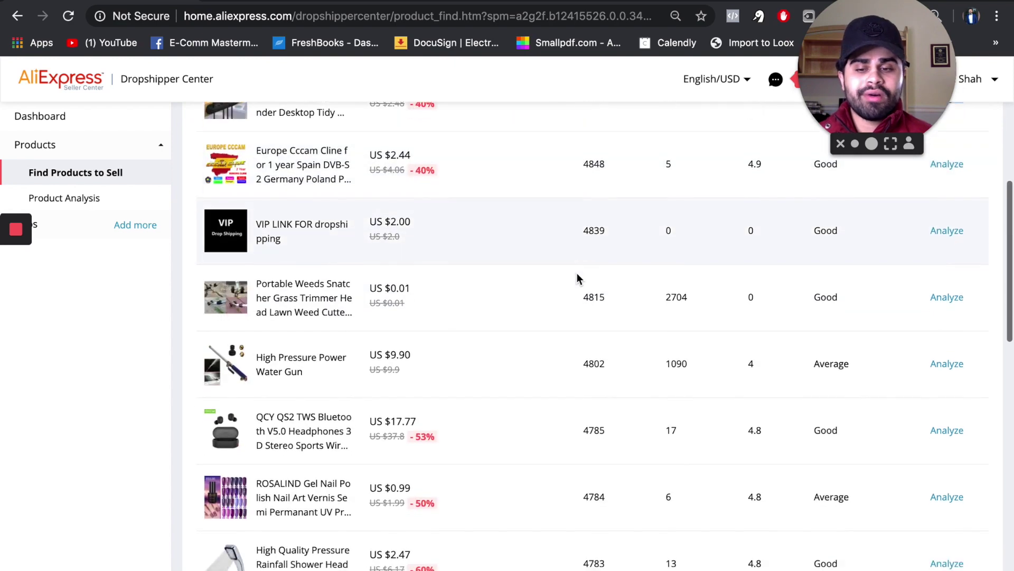
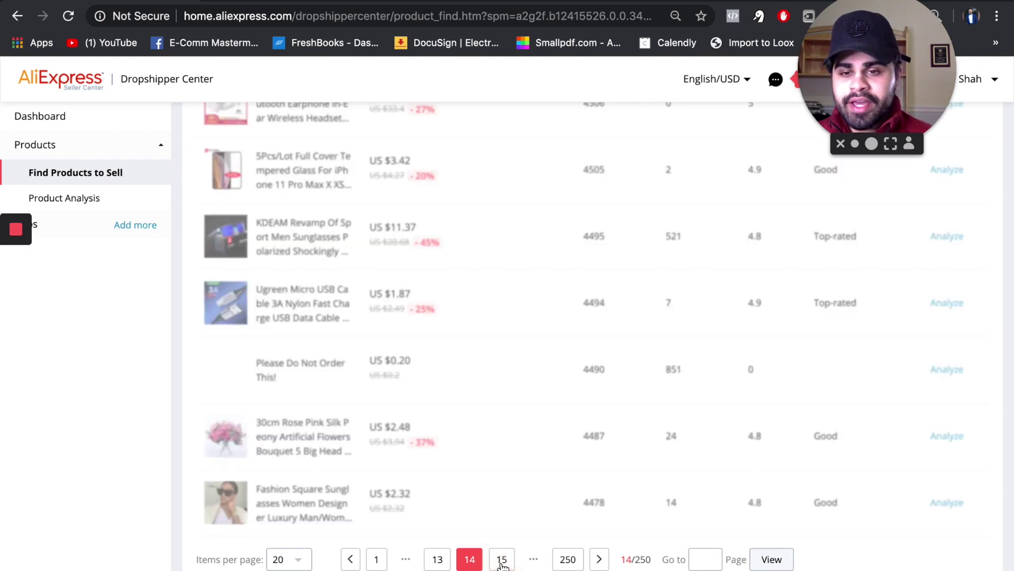
scroll(572, 435, "up", 15)
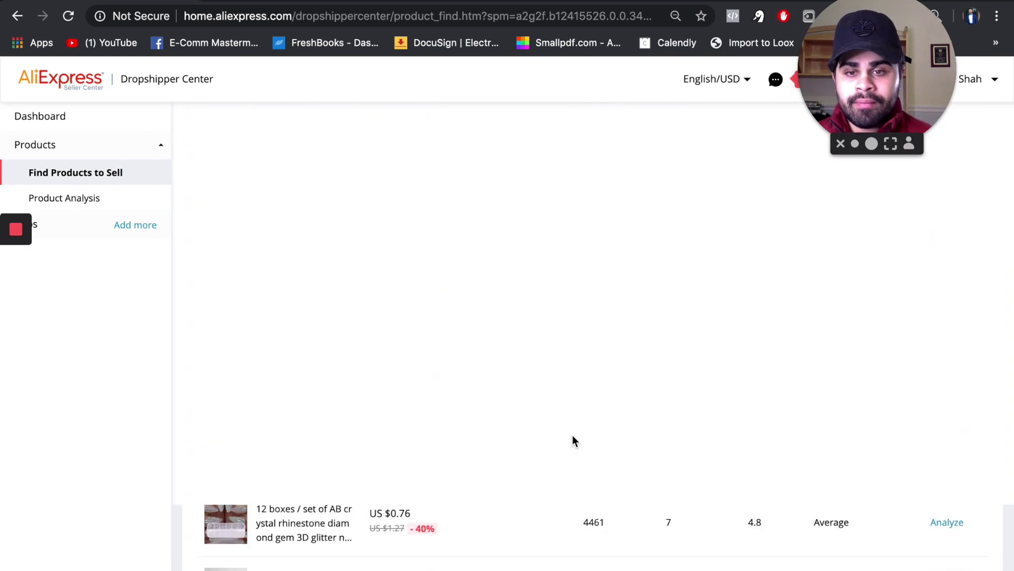
scroll(572, 435, "up", 5)
scroll(572, 435, "down", 4)
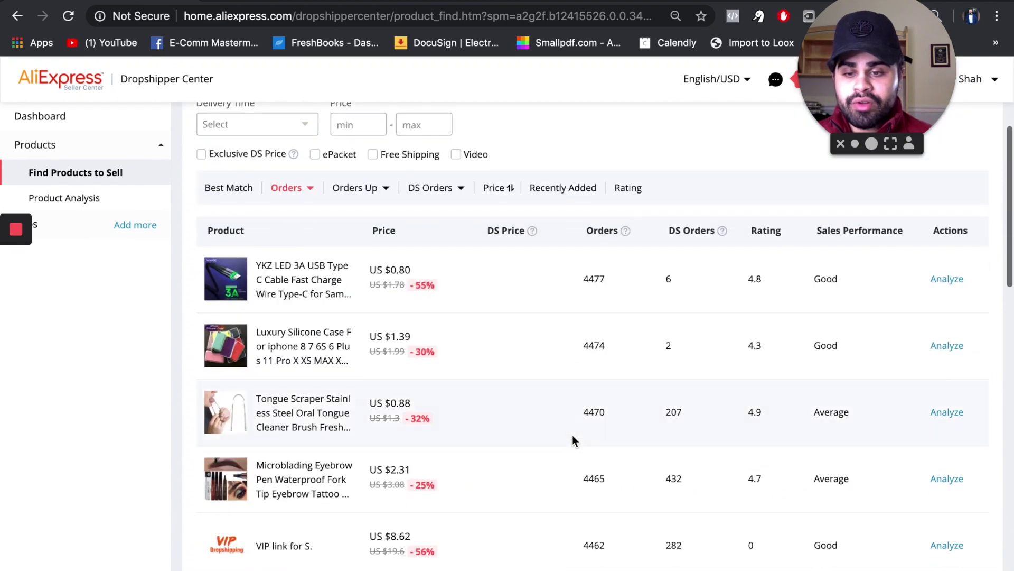
scroll(573, 436, "down", 6)
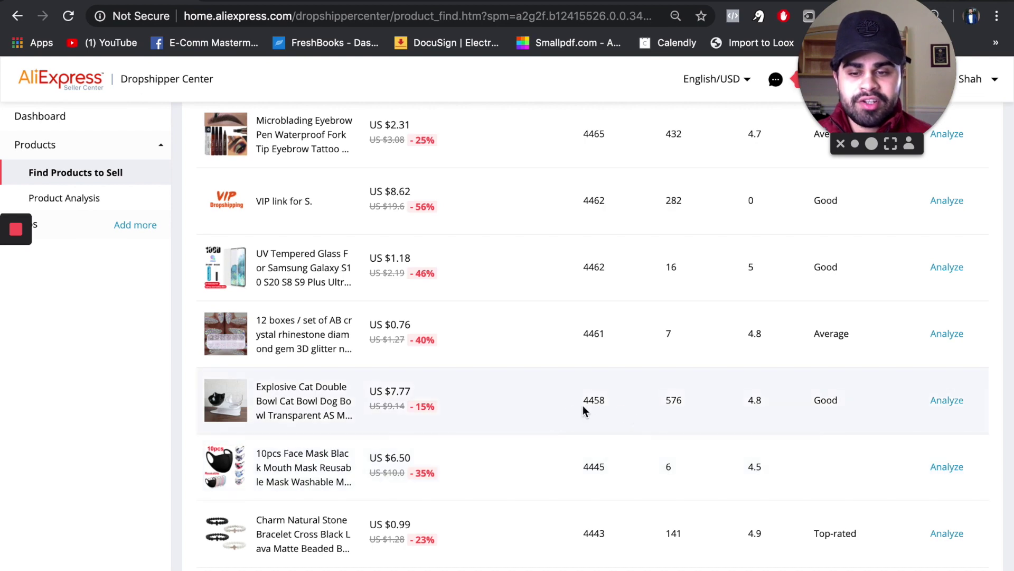
scroll(608, 405, "down", 1)
scroll(643, 421, "down", 5)
scroll(644, 422, "up", 2)
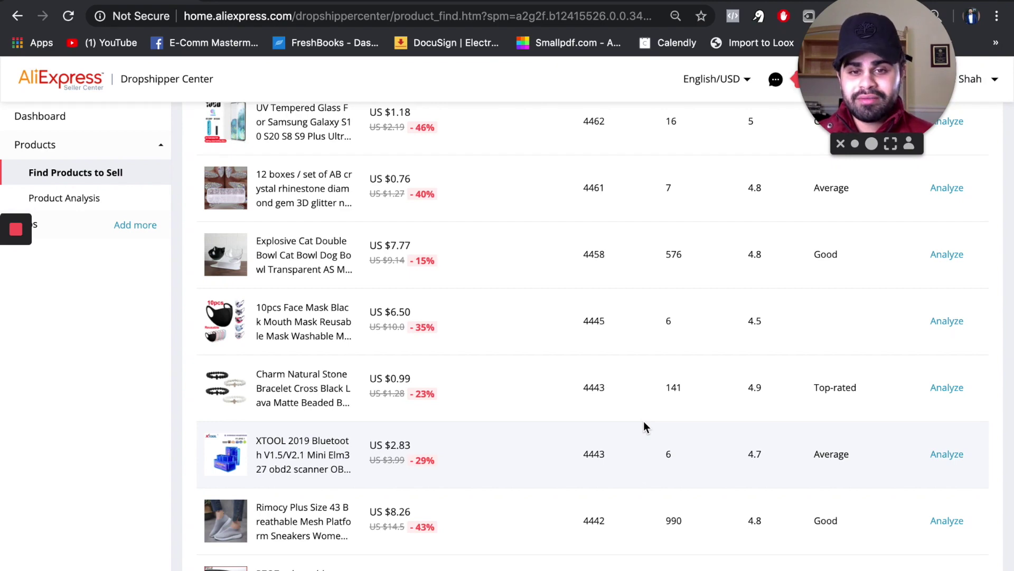
scroll(643, 421, "up", 8)
scroll(642, 422, "down", 6)
scroll(642, 423, "down", 1)
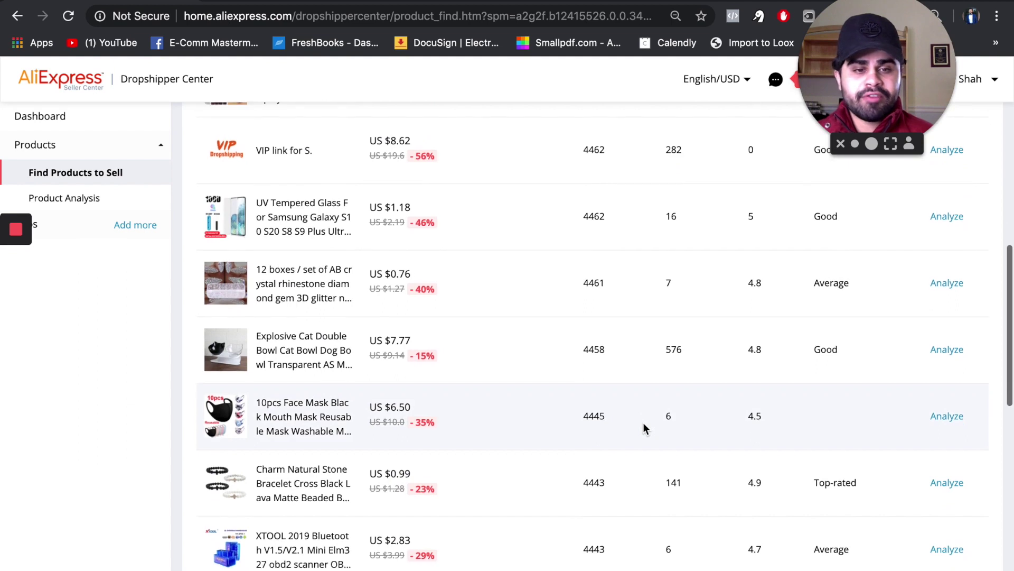
Open the Explosive Cat Double Bowl's product analysis in a separate browser tab and examine its daily sales volume chart.
right_click(945, 355)
left_click(905, 358)
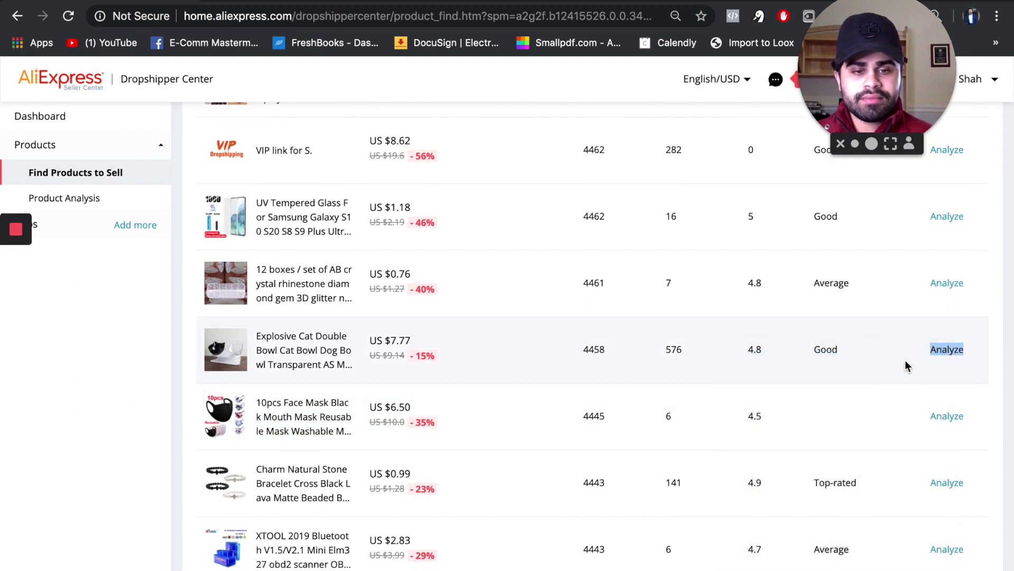
key("ctrl+Tab")
scroll(582, 215, "down", 2)
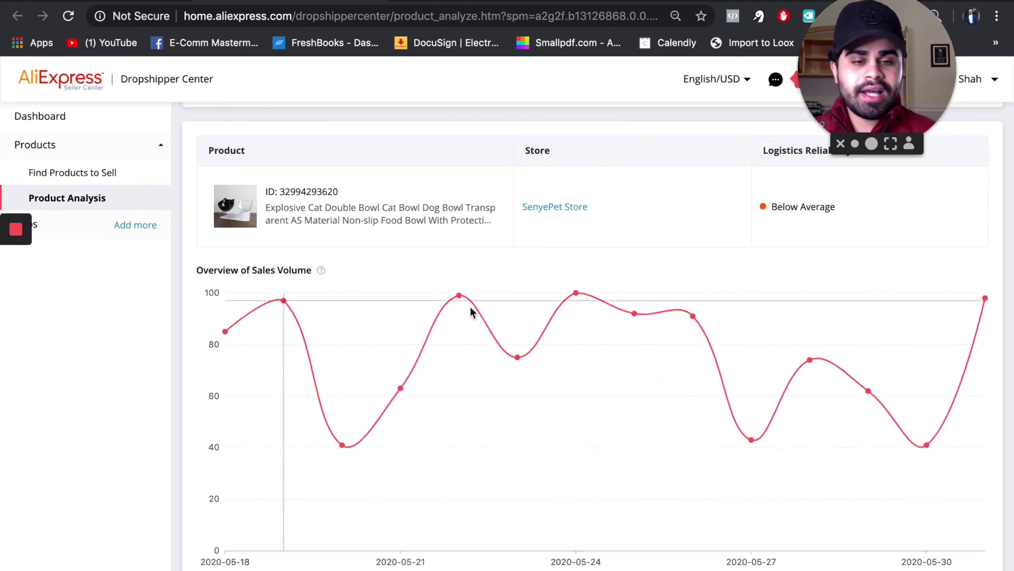
mouse_move(733, 433)
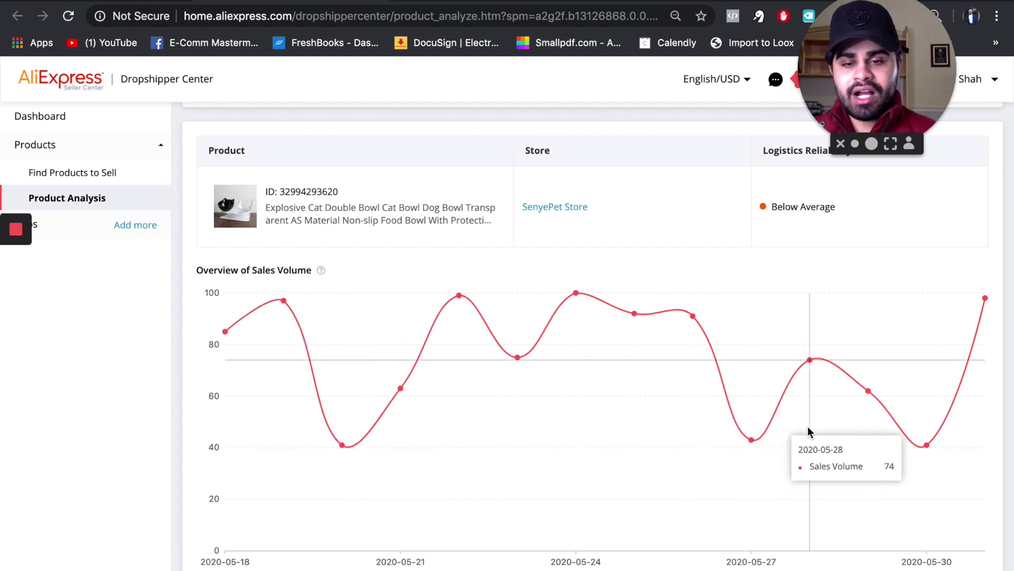
mouse_move(921, 429)
mouse_move(758, 448)
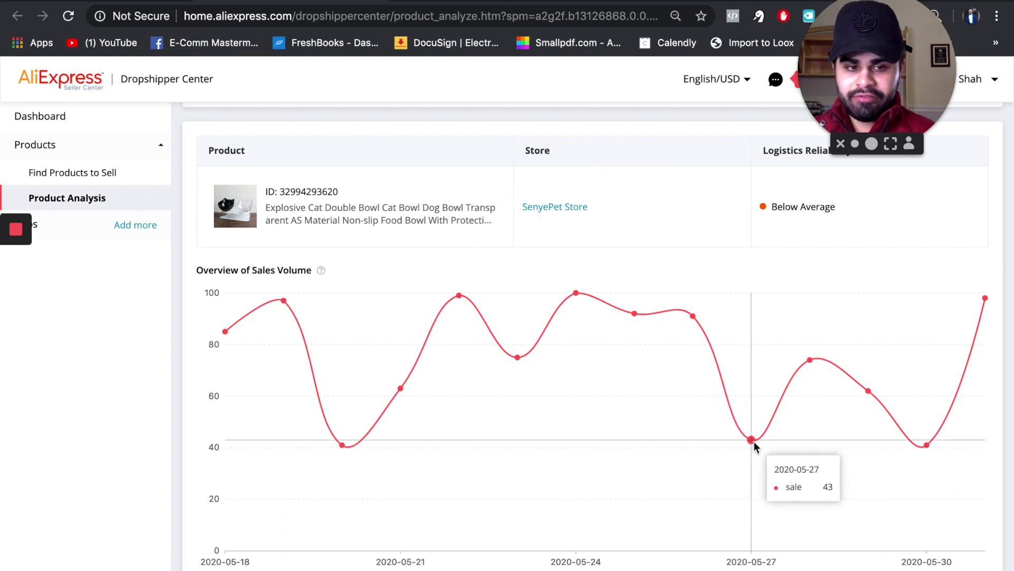
mouse_move(872, 417)
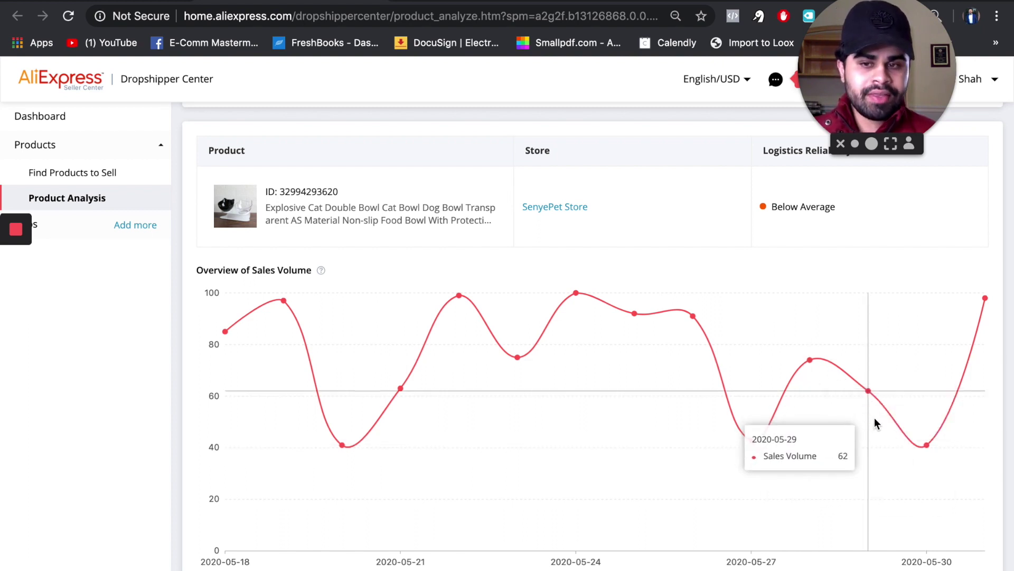
Duplicate the product results tab and search the copy for "double cat bowl".
mouse_move(970, 394)
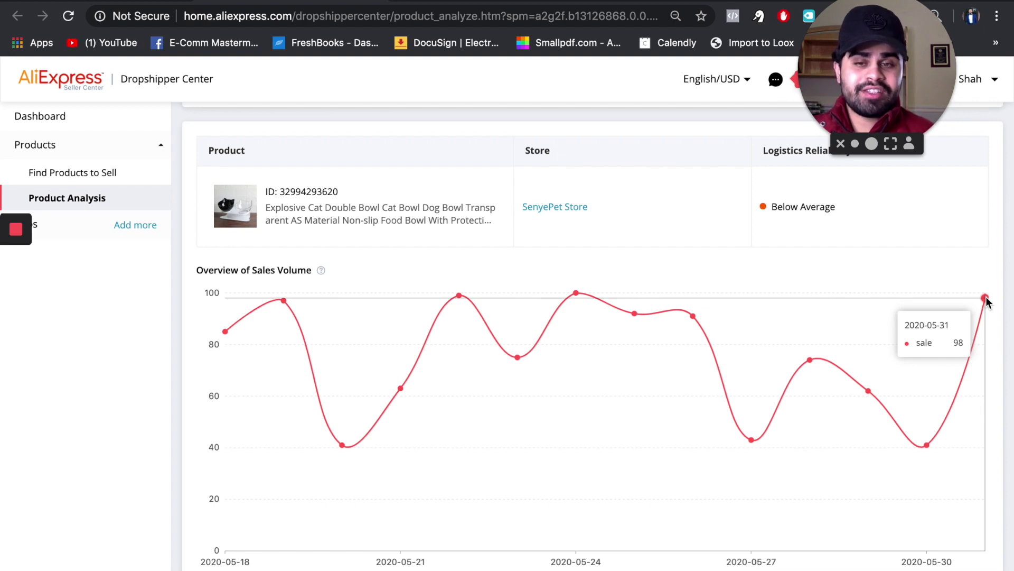
right_click(303, 0)
left_click(336, 58)
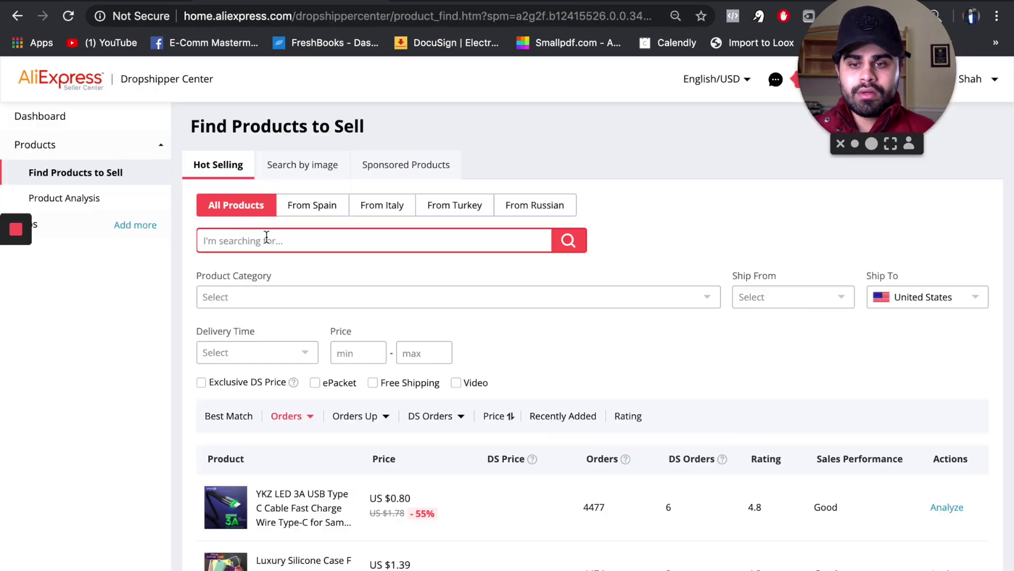
type("doubl")
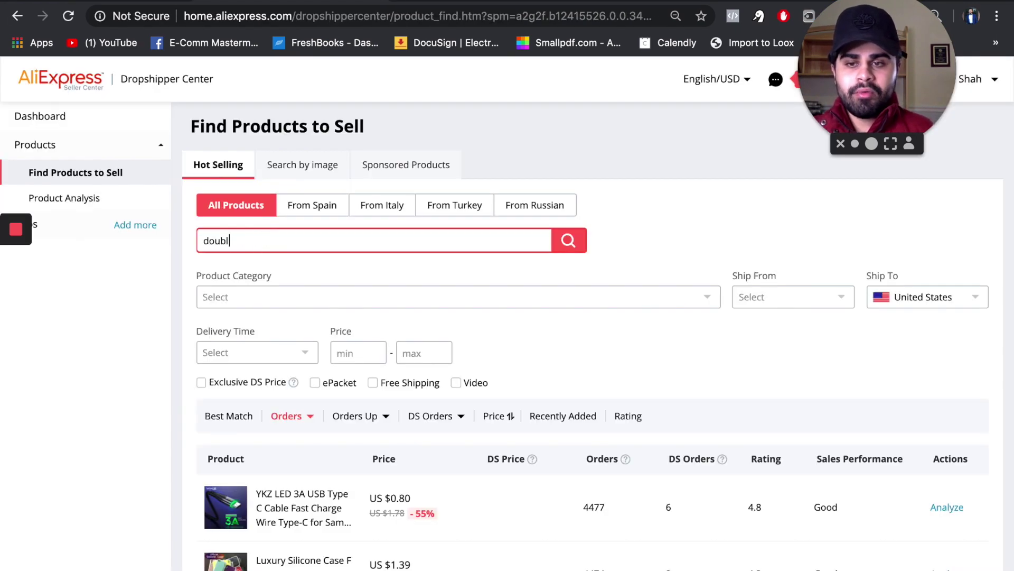
type("e cat bowl")
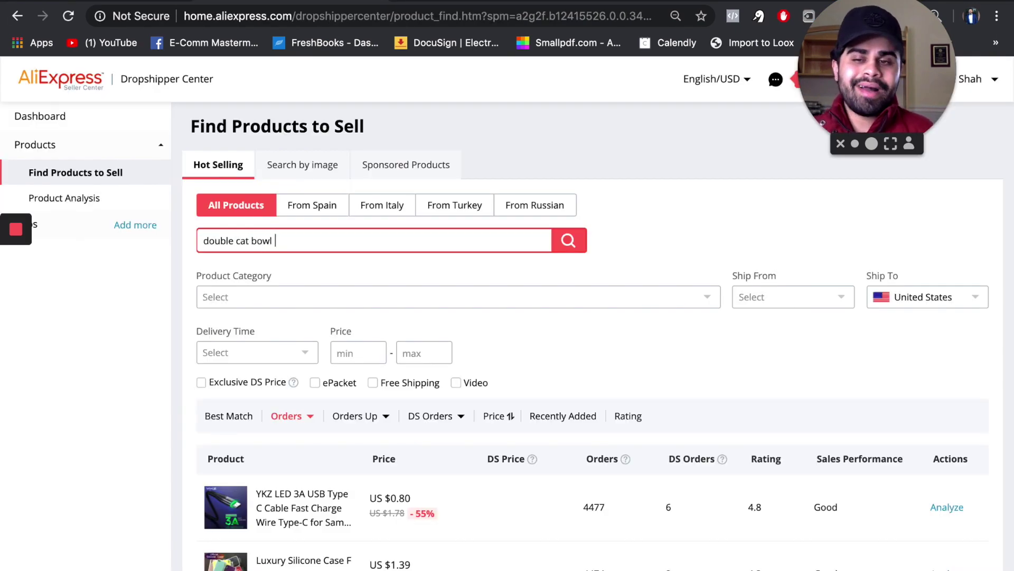
left_click(579, 246)
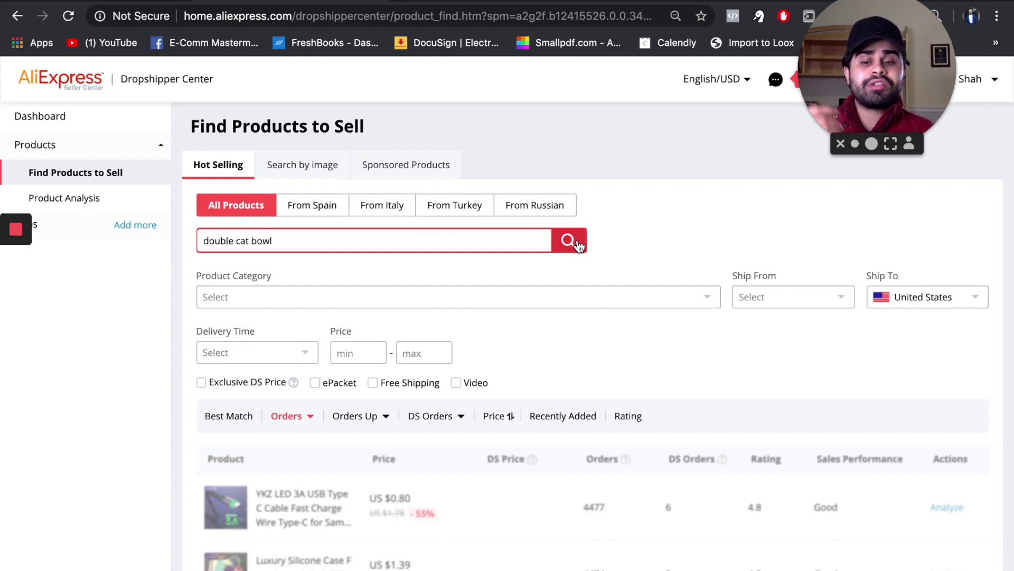
Sort the double cat bowl results by orders and review the listings' prices and order counts.
scroll(580, 245, "down", 7)
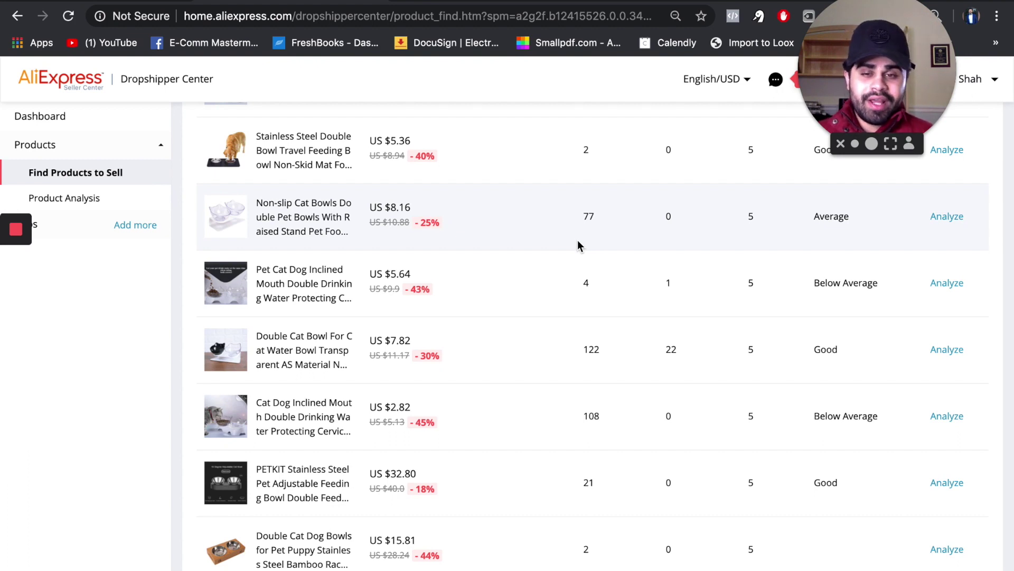
scroll(578, 244, "up", 3)
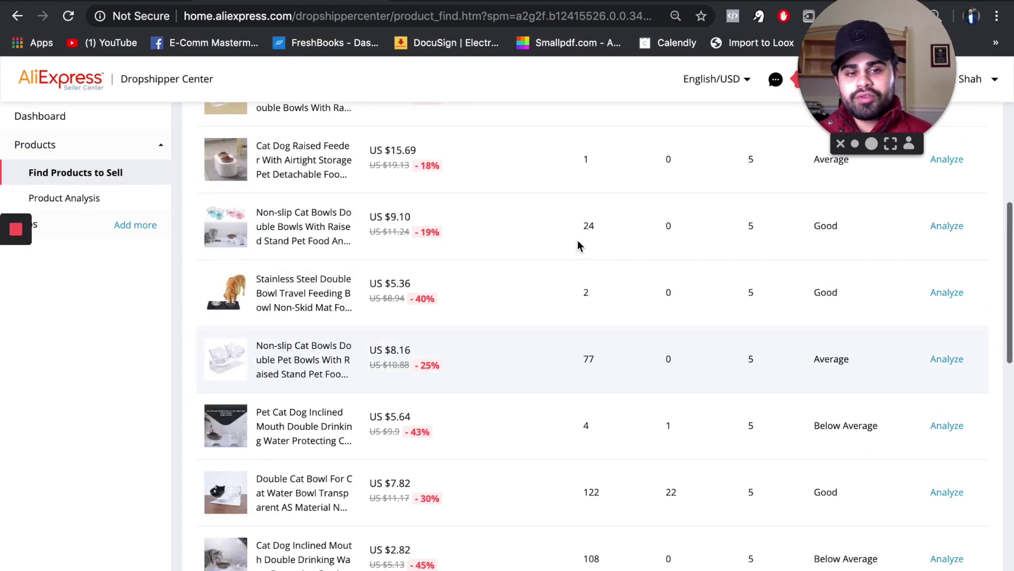
scroll(578, 244, "up", 2)
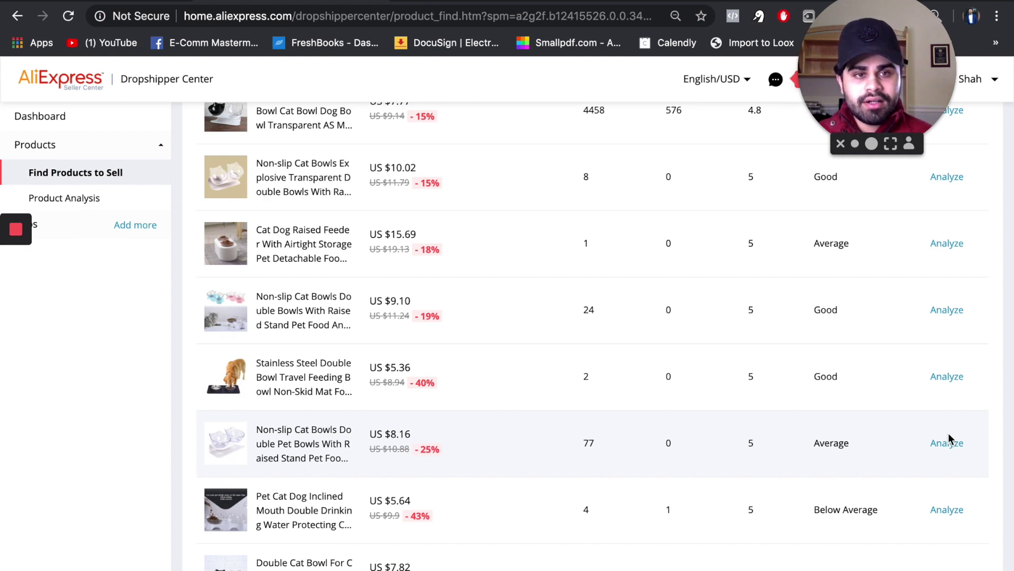
scroll(638, 369, "up", 8)
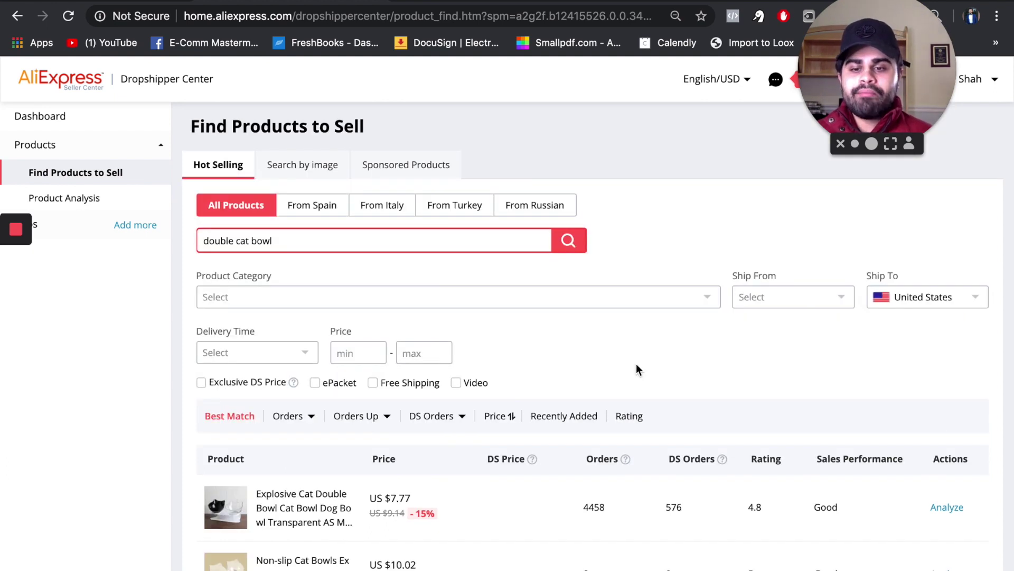
left_click(300, 417)
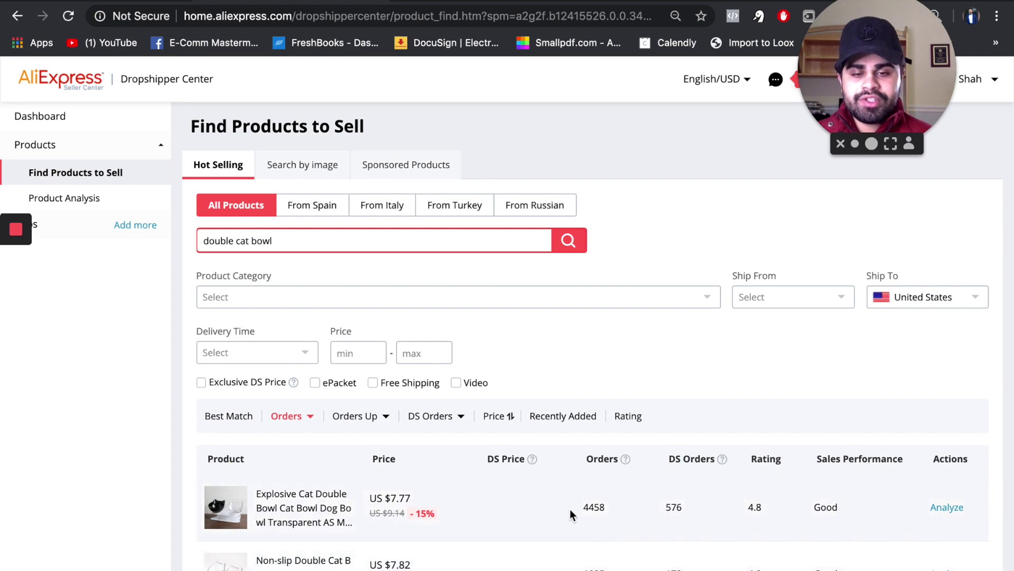
scroll(570, 509, "down", 5)
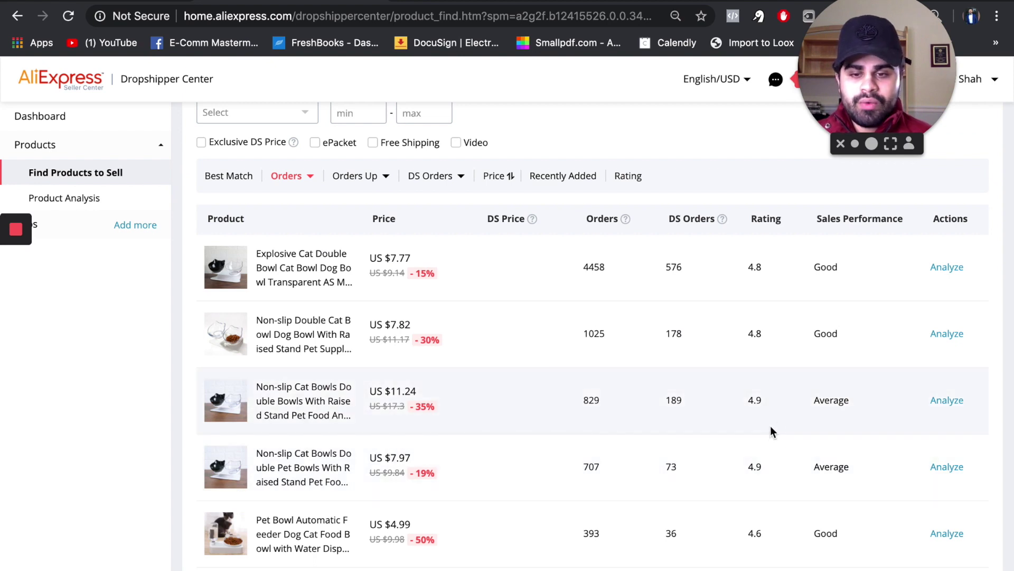
Open the product analysis of the US $11.24 Non-slip Cat Bowls and compare its sales volume chart with the Explosive Cat Double Bowl's.
left_click(942, 401)
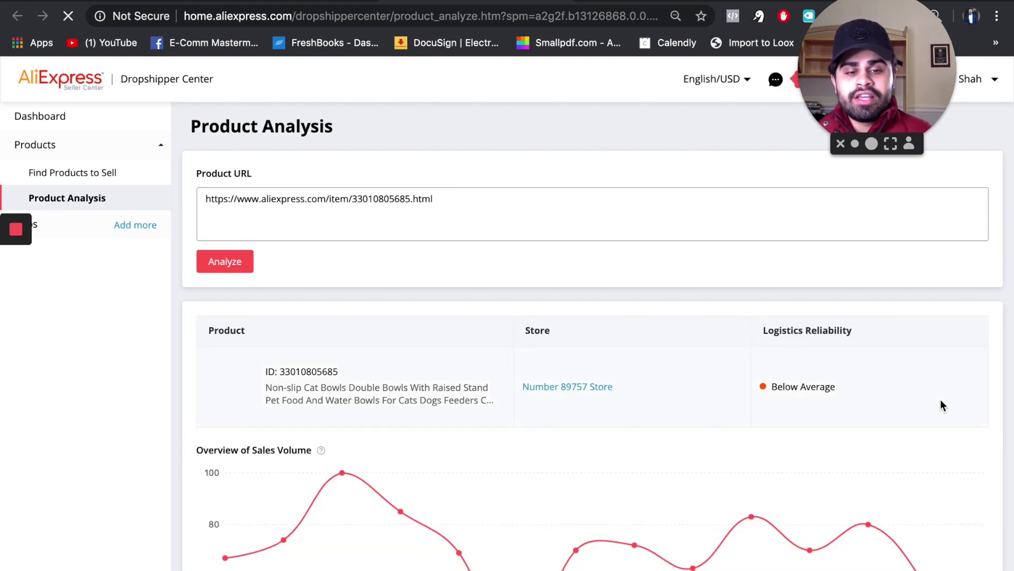
scroll(941, 404, "down", 3)
scroll(942, 405, "down", 1)
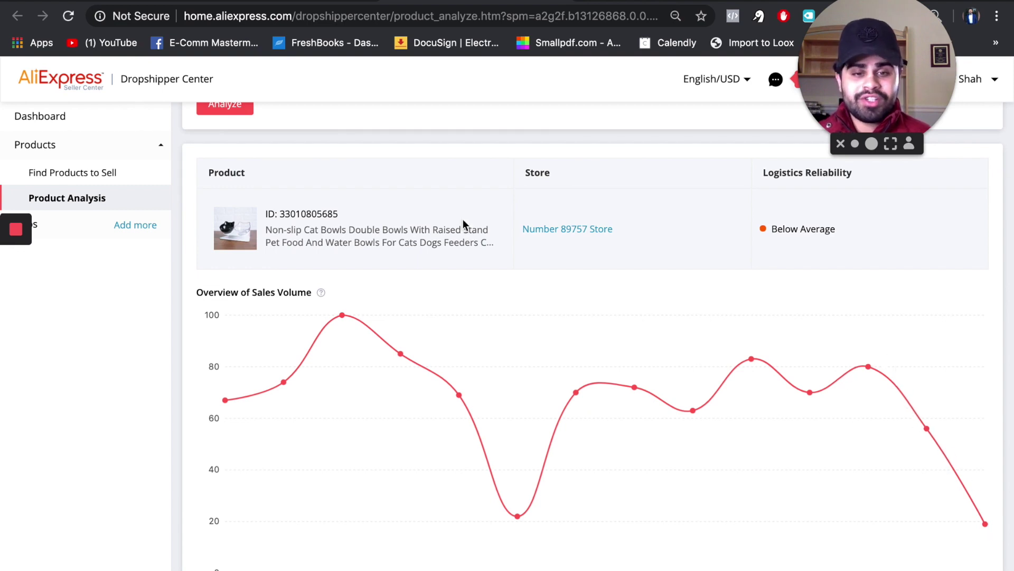
left_click(636, 3)
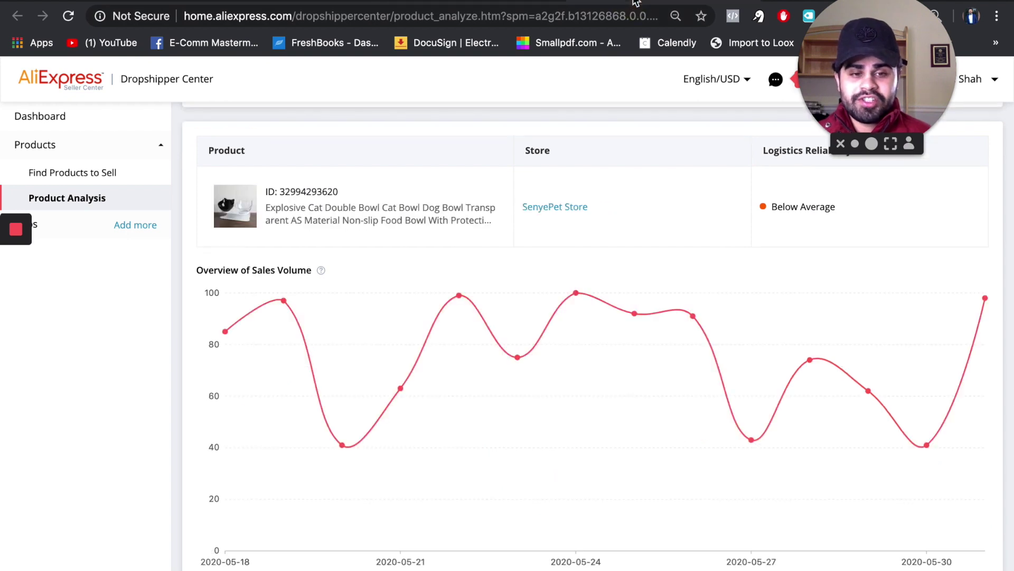
left_click(513, 2)
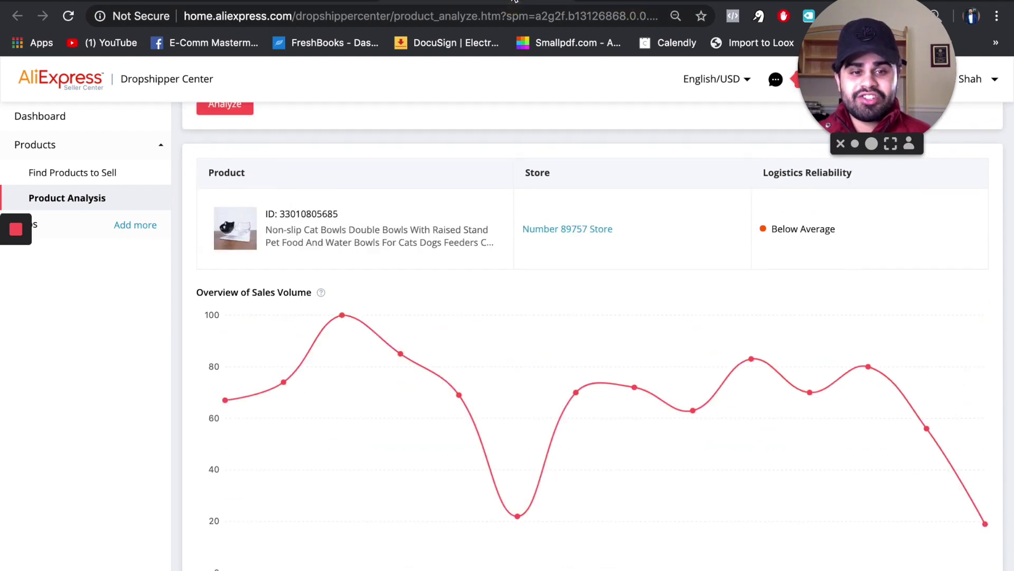
From the double cat bowl results, open the US $7.97 Non-slip Cat Bowls' product analysis and examine its daily sales volume chart.
left_click(320, 2)
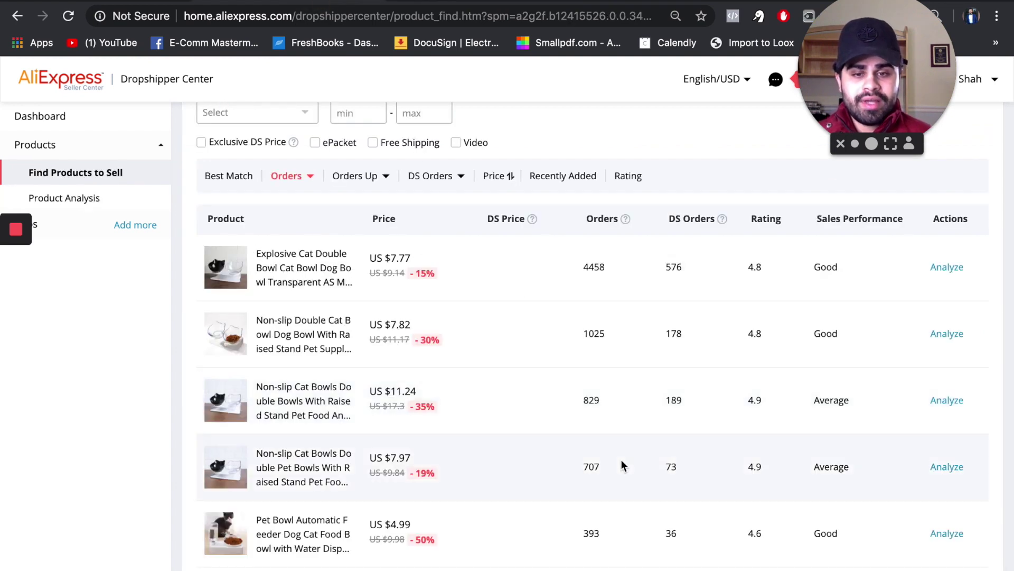
left_click(946, 467)
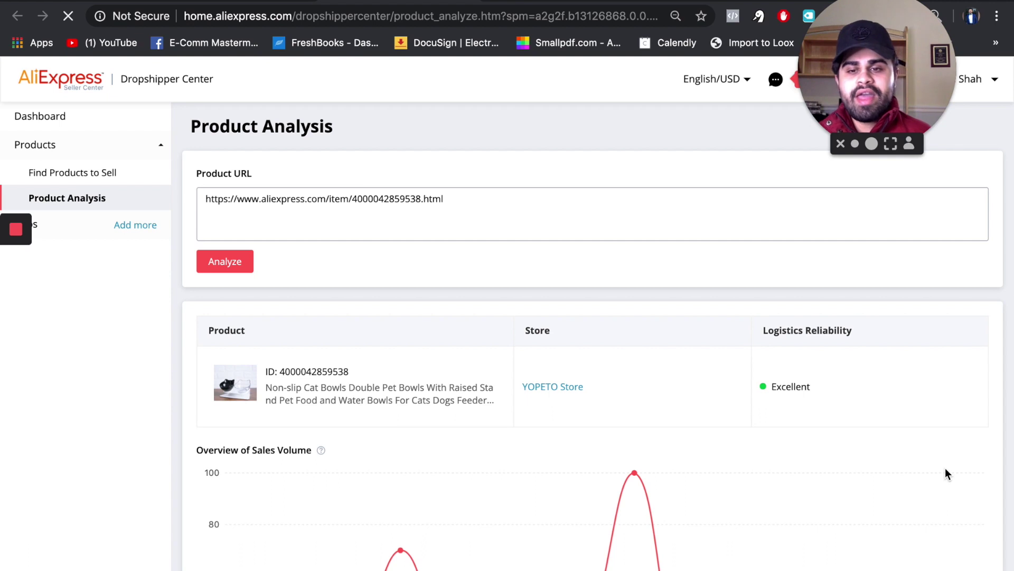
scroll(946, 468, "down", 3)
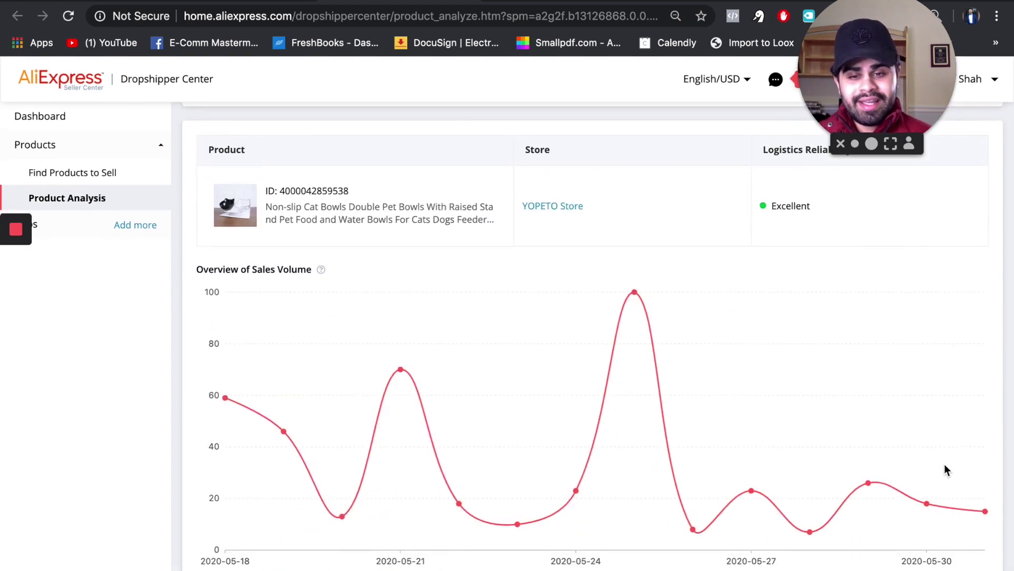
mouse_move(878, 491)
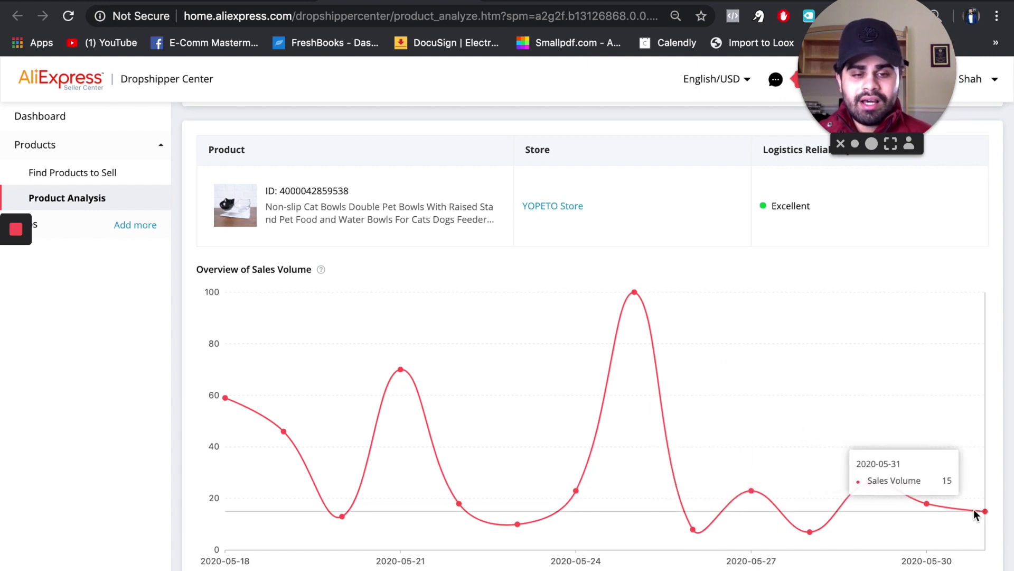
Return to the bowl results, open the Orthopedic Cat Bowl's product analysis, examine its daily sales volume chart, and close the tab.
left_click(223, 2)
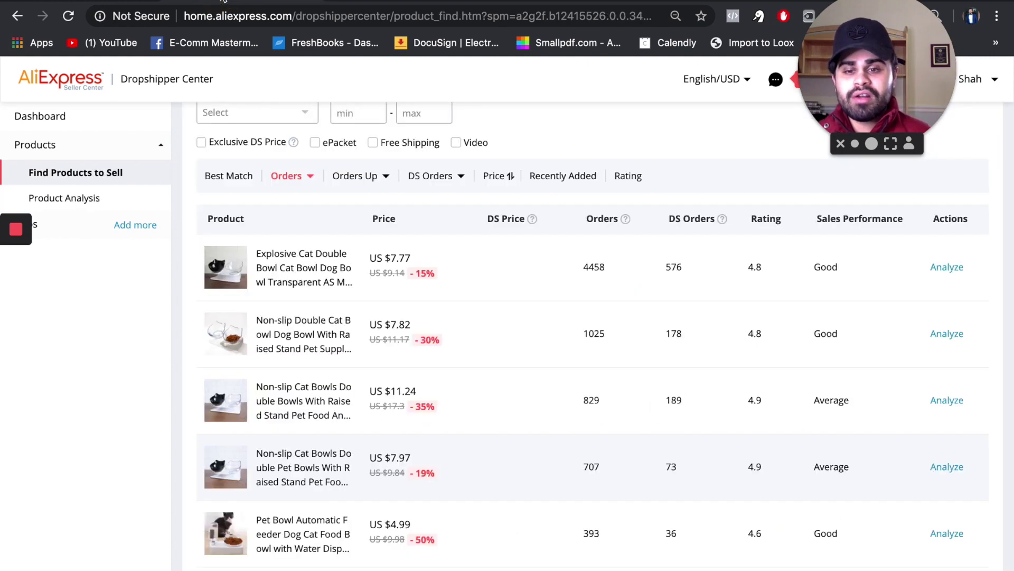
scroll(949, 559, "down", 2)
left_click(947, 542)
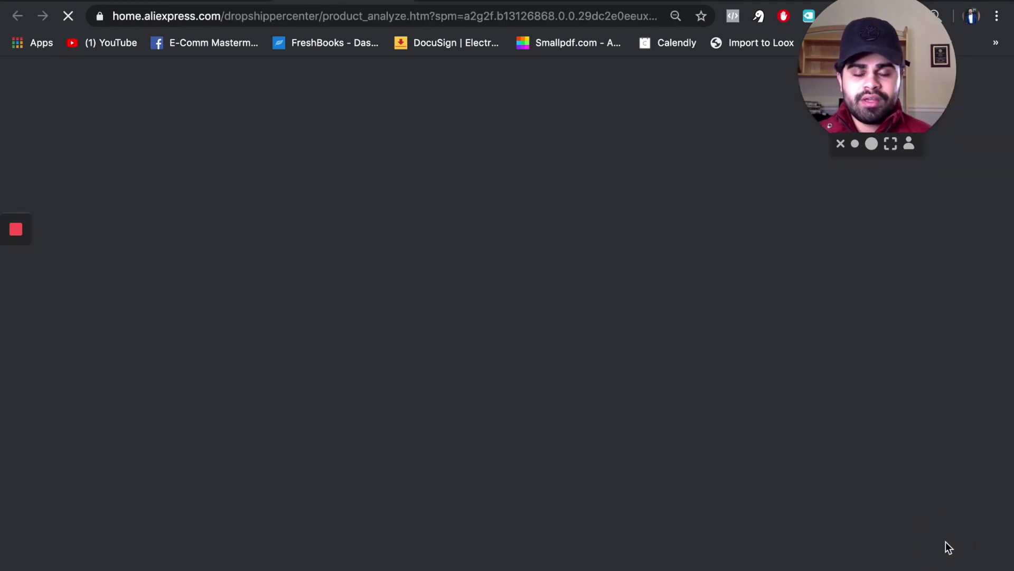
scroll(946, 541, "down", 3)
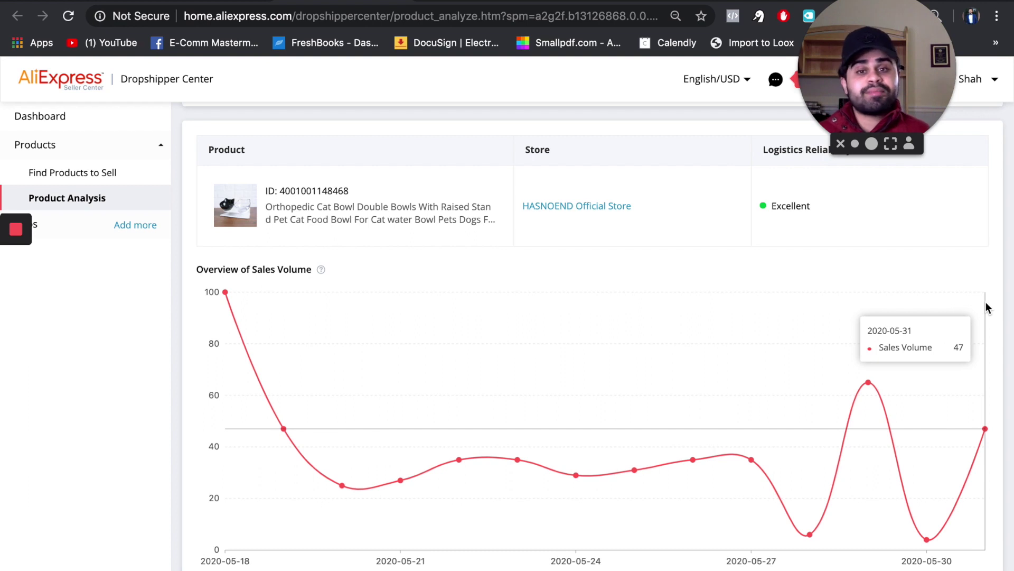
key("super+w")
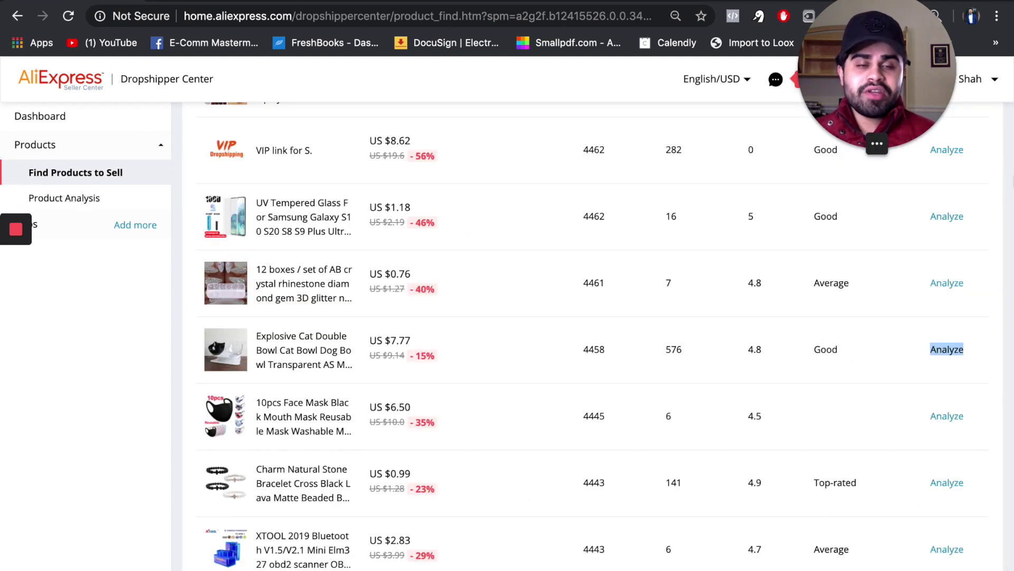